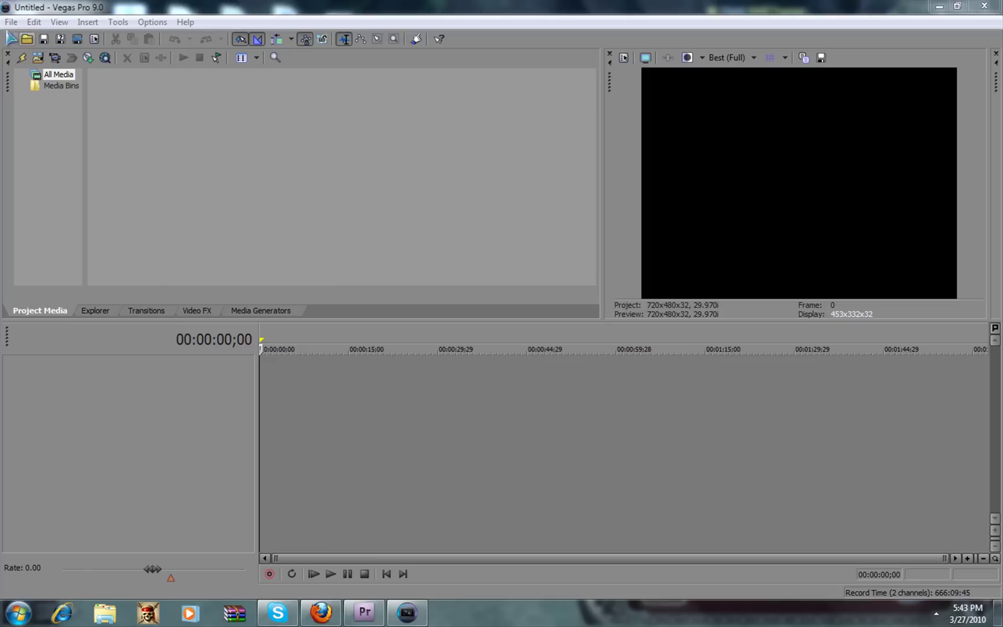
Open the File menu in Vegas Pro on the empty untitled project
{"action": "left_click", "coordinate": [11, 22]}
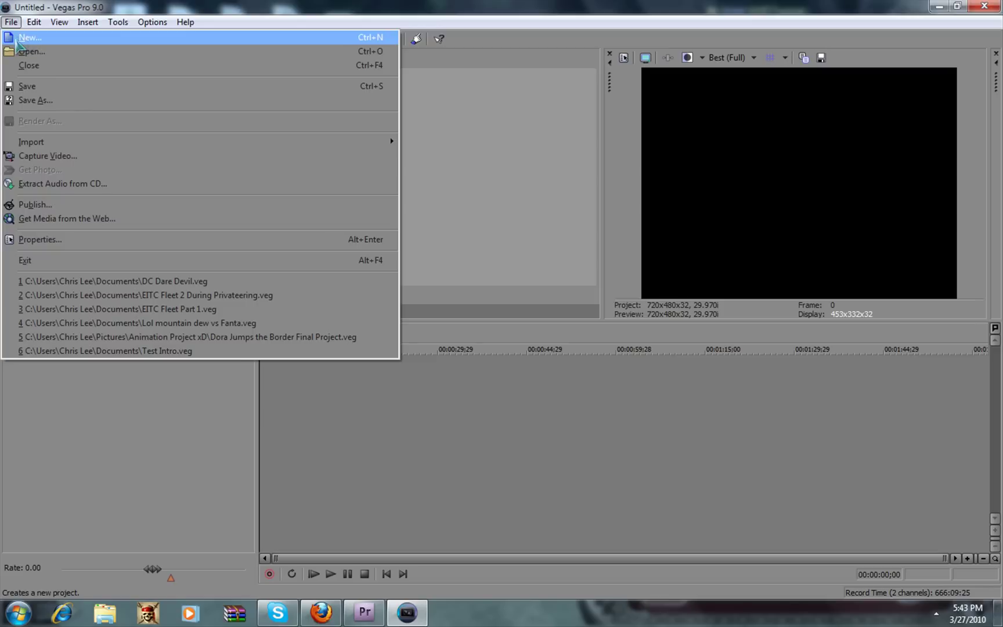
Start a new project from the HD 1080-24p template at 29.970 fps, progressive, square pixels
{"action": "left_click", "coordinate": [17, 42]}
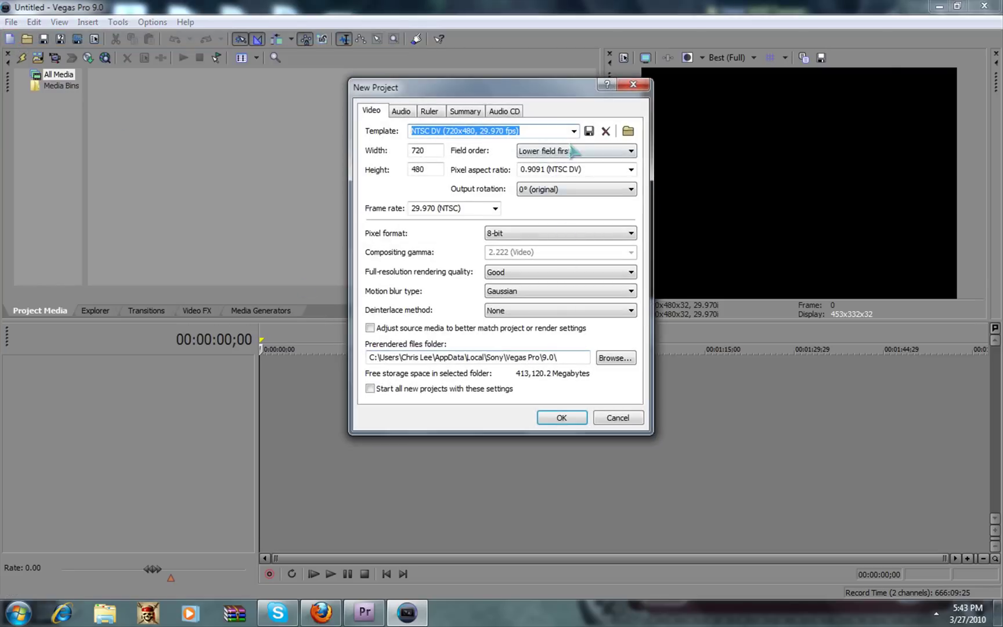
{"action": "left_click", "coordinate": [573, 130]}
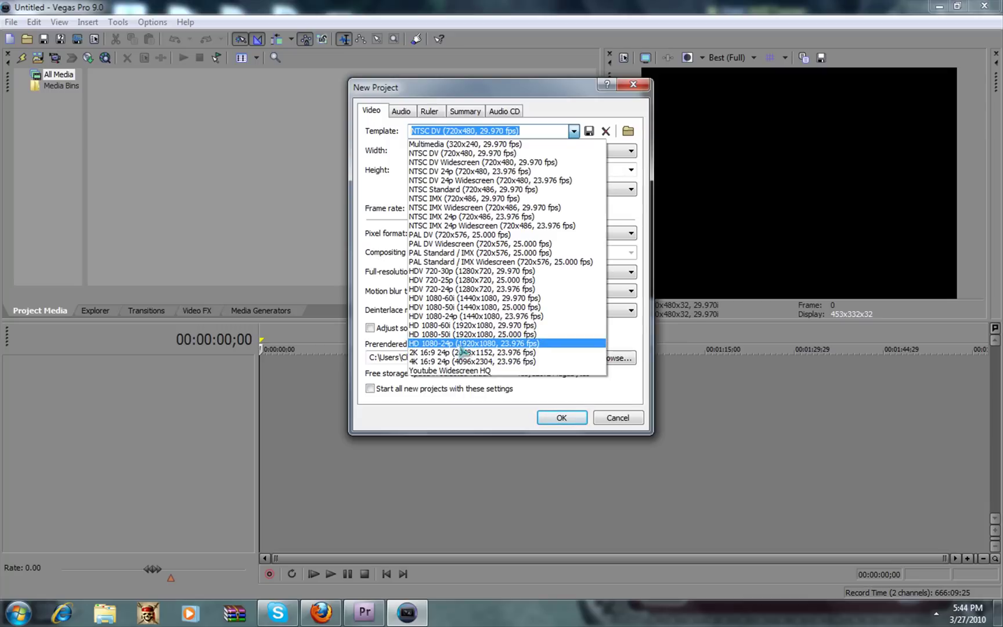
{"action": "left_click", "coordinate": [459, 346]}
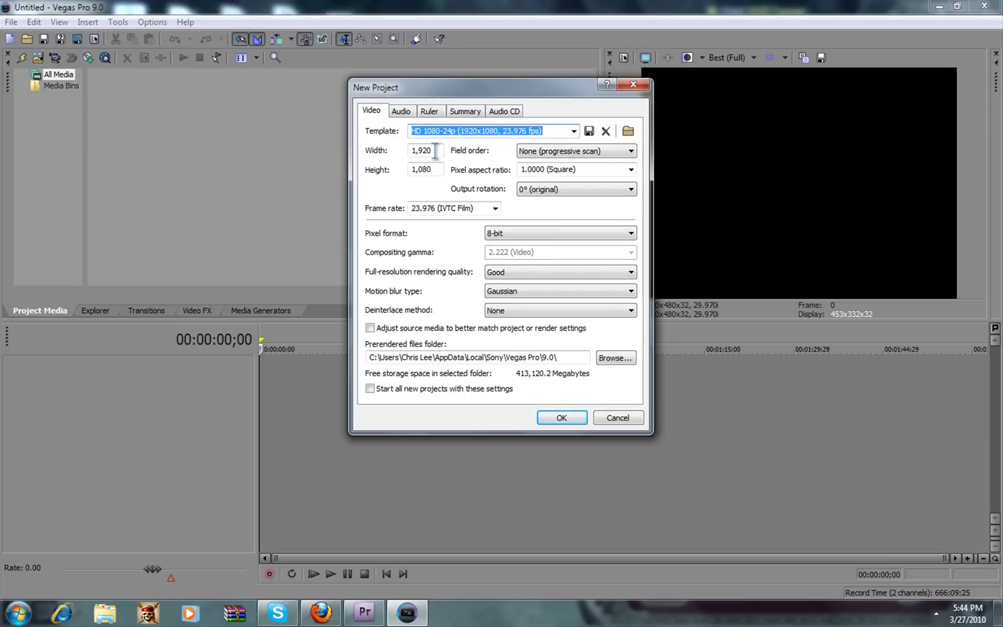
{"action": "left_click", "coordinate": [494, 210]}
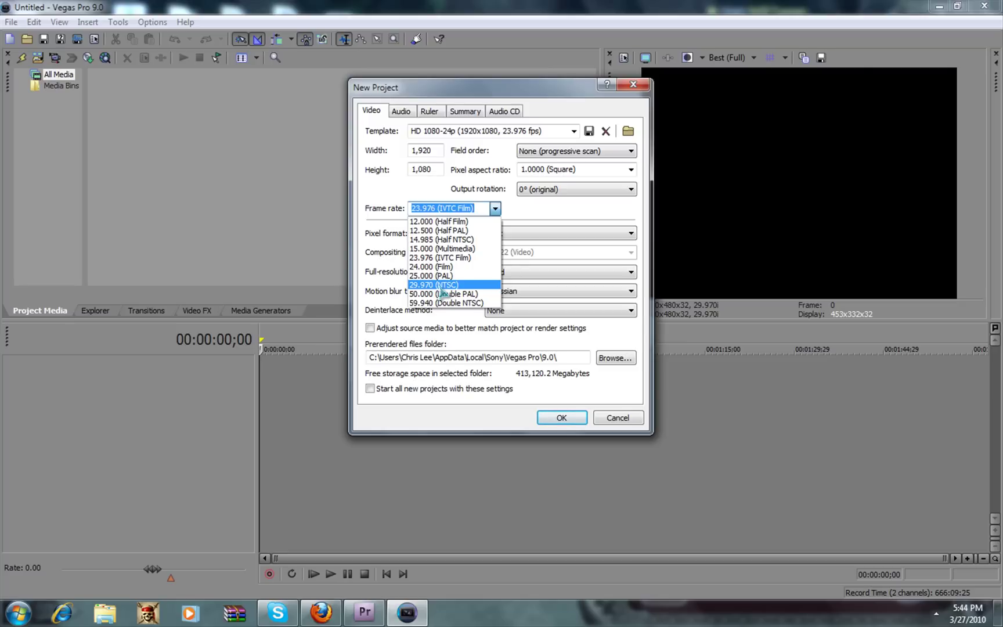
{"action": "left_click", "coordinate": [441, 286]}
{"action": "left_click", "coordinate": [530, 152]}
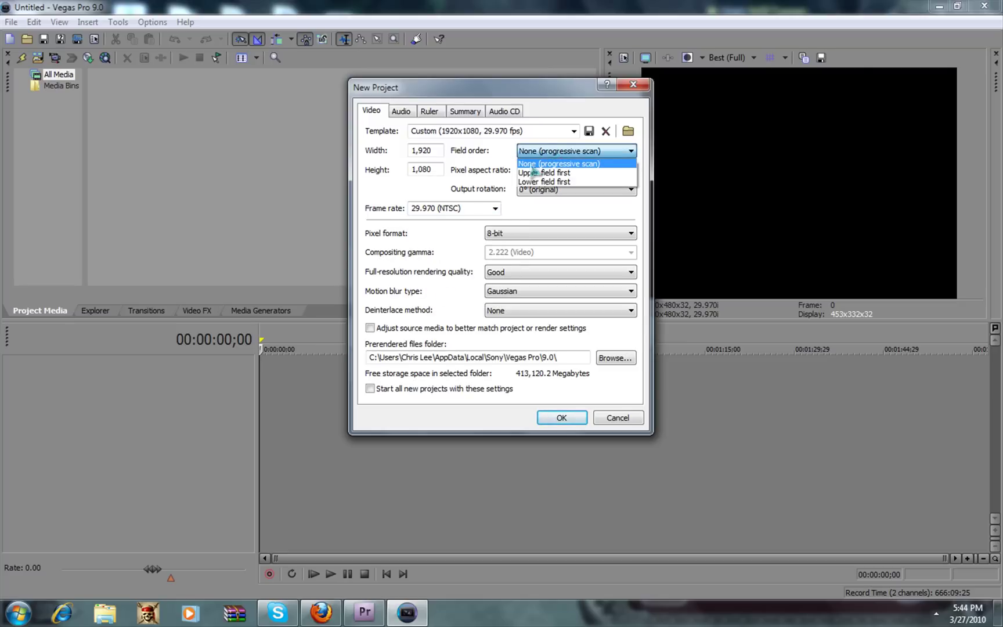
{"action": "left_click", "coordinate": [535, 165]}
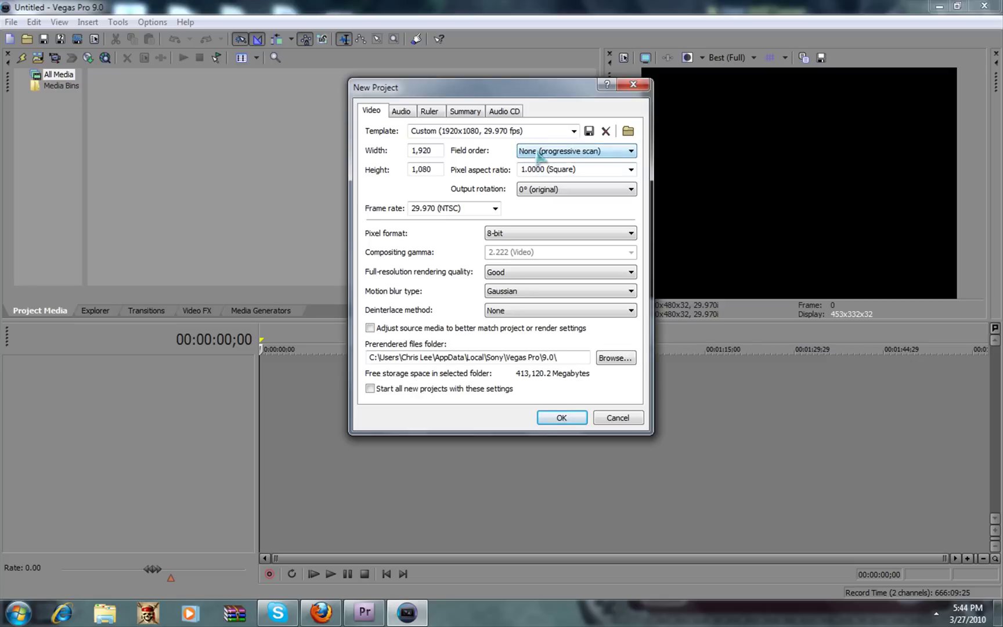
{"action": "left_click", "coordinate": [631, 170]}
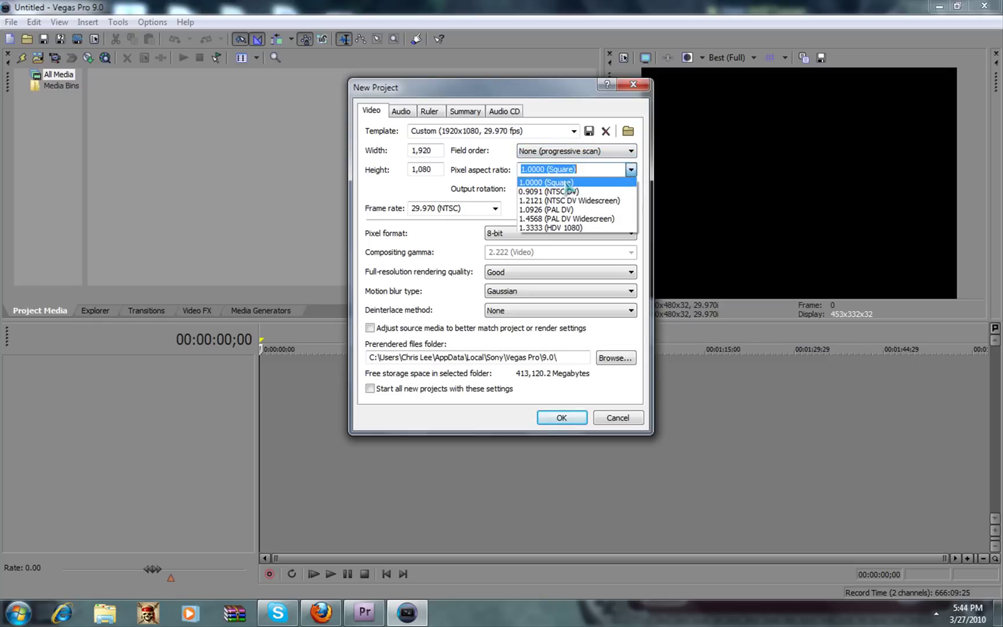
{"action": "left_click", "coordinate": [496, 189]}
Set pixel format to 32-bit floating point, rendering quality Best, and motion blur Pyramid
{"action": "left_click", "coordinate": [493, 235]}
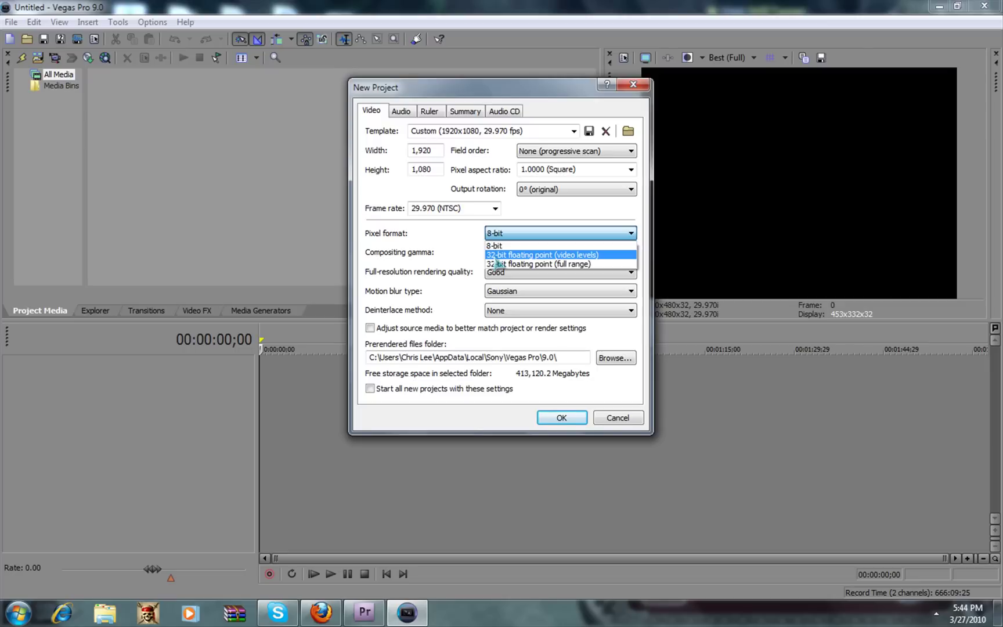
{"action": "left_click", "coordinate": [496, 257]}
{"action": "left_click", "coordinate": [587, 270]}
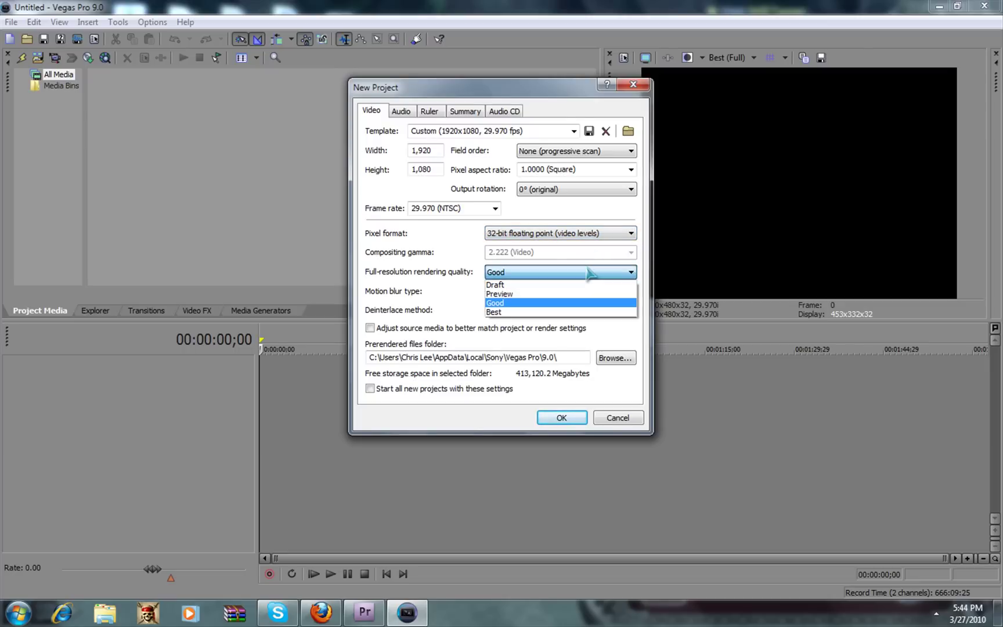
{"action": "left_click", "coordinate": [513, 313]}
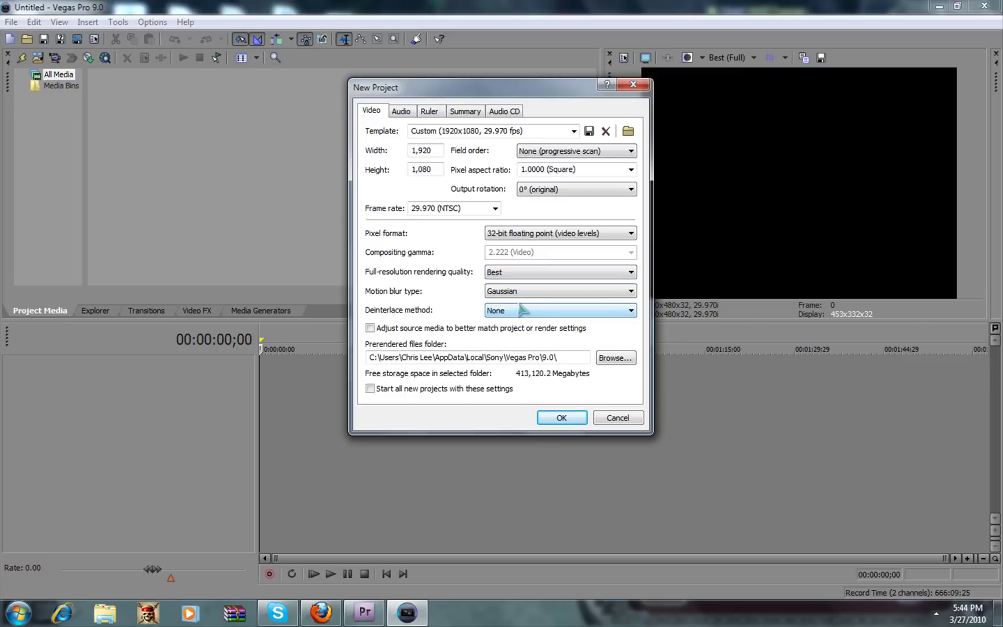
{"action": "left_click", "coordinate": [519, 291]}
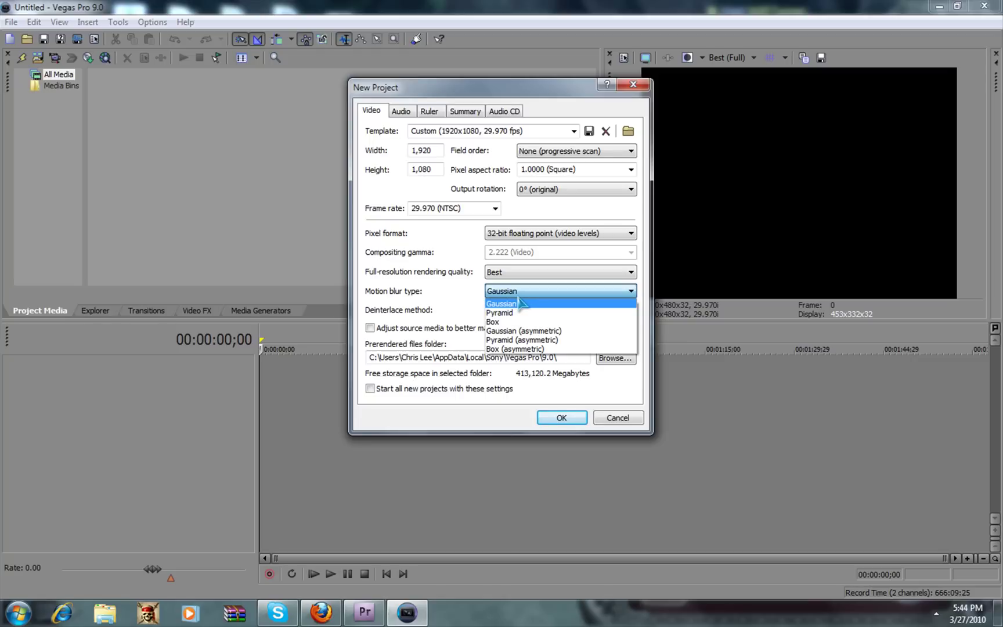
{"action": "left_click", "coordinate": [508, 313]}
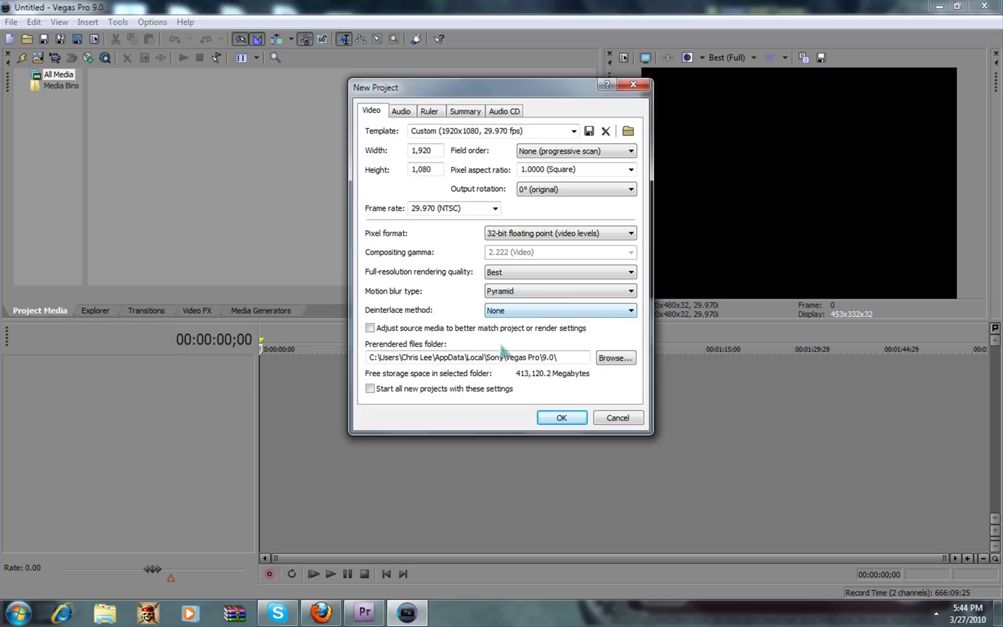
Confirm the new project settings and begin importing media from the home folder
{"action": "left_click", "coordinate": [563, 416]}
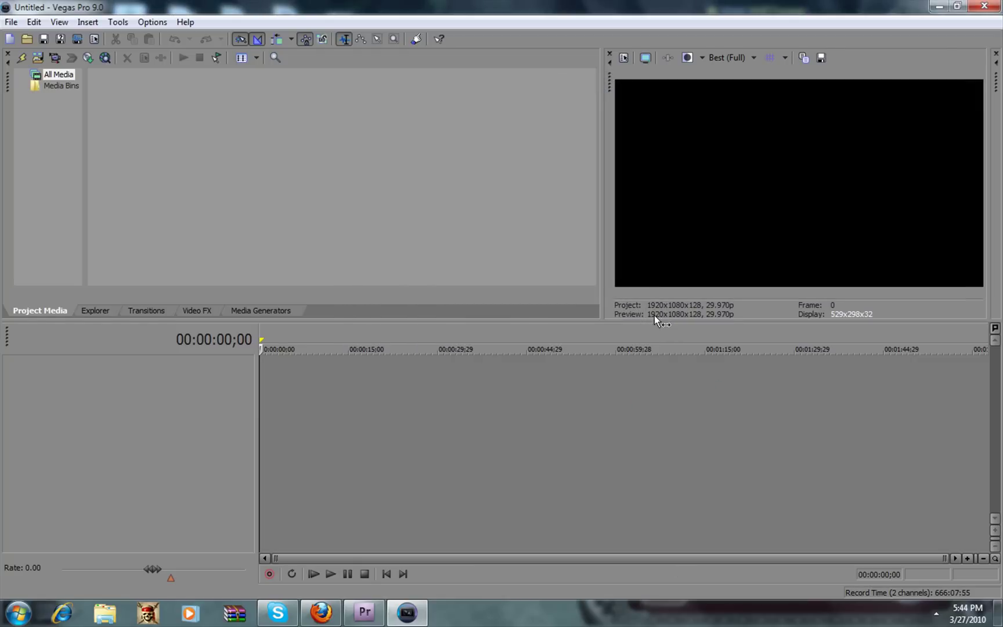
{"action": "left_click", "coordinate": [11, 22]}
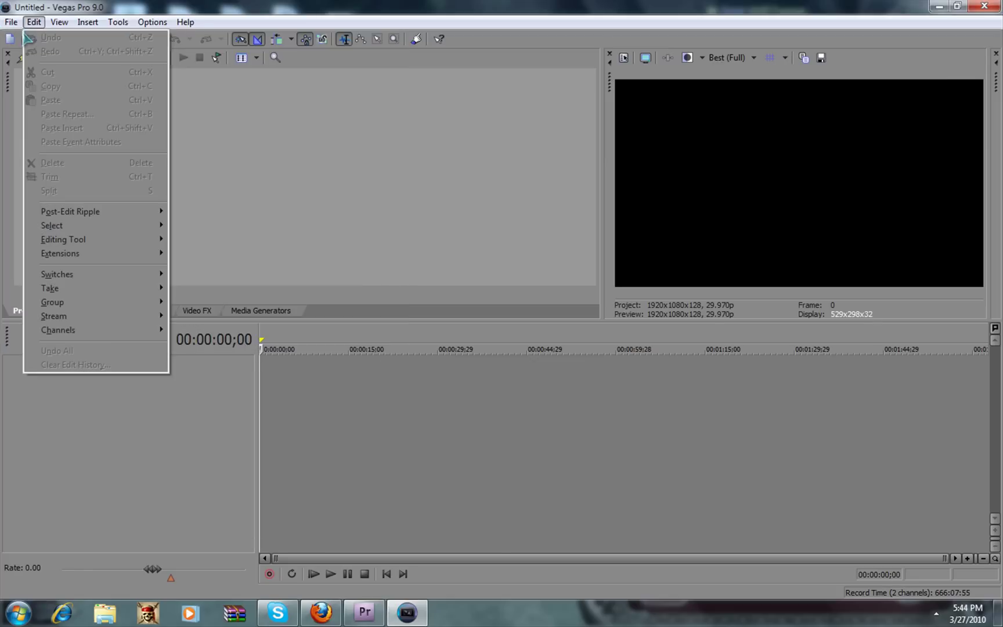
{"action": "left_click", "coordinate": [33, 22]}
{"action": "mouse_move", "coordinate": [11, 22]}
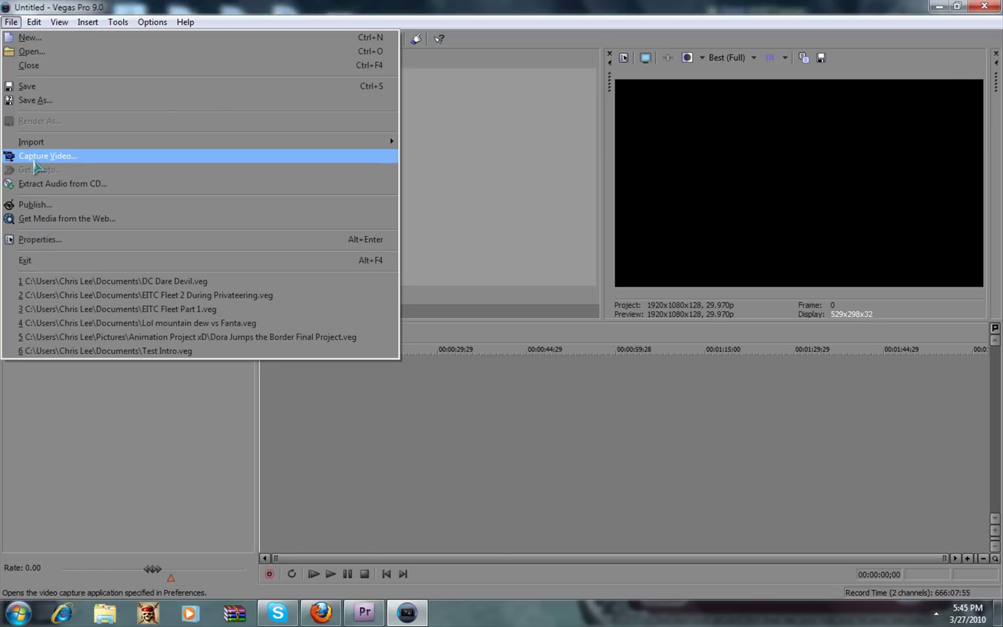
{"action": "mouse_move", "coordinate": [32, 141]}
{"action": "left_click", "coordinate": [454, 142]}
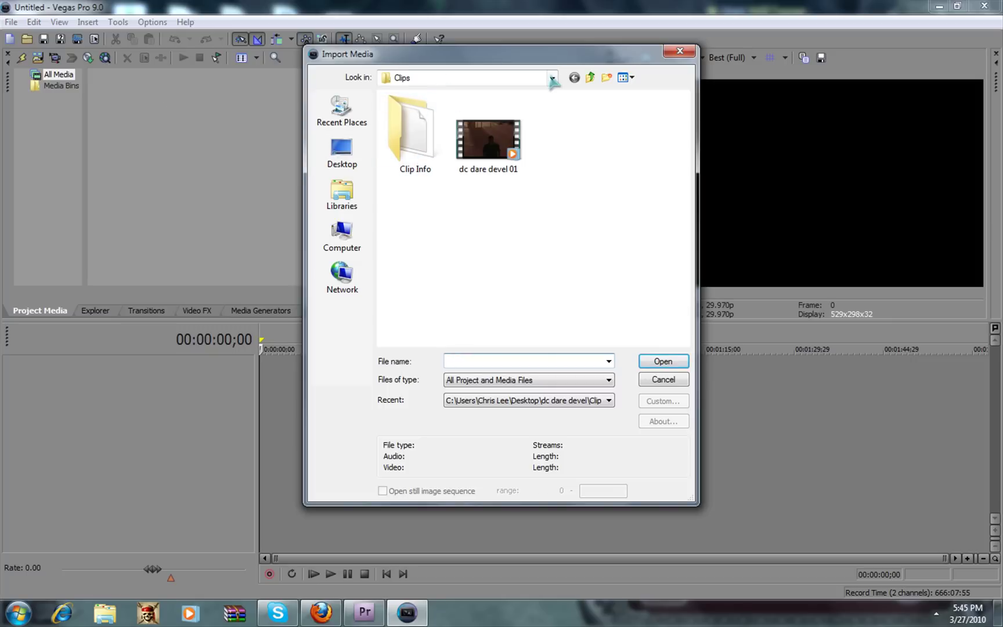
{"action": "left_click", "coordinate": [552, 77]}
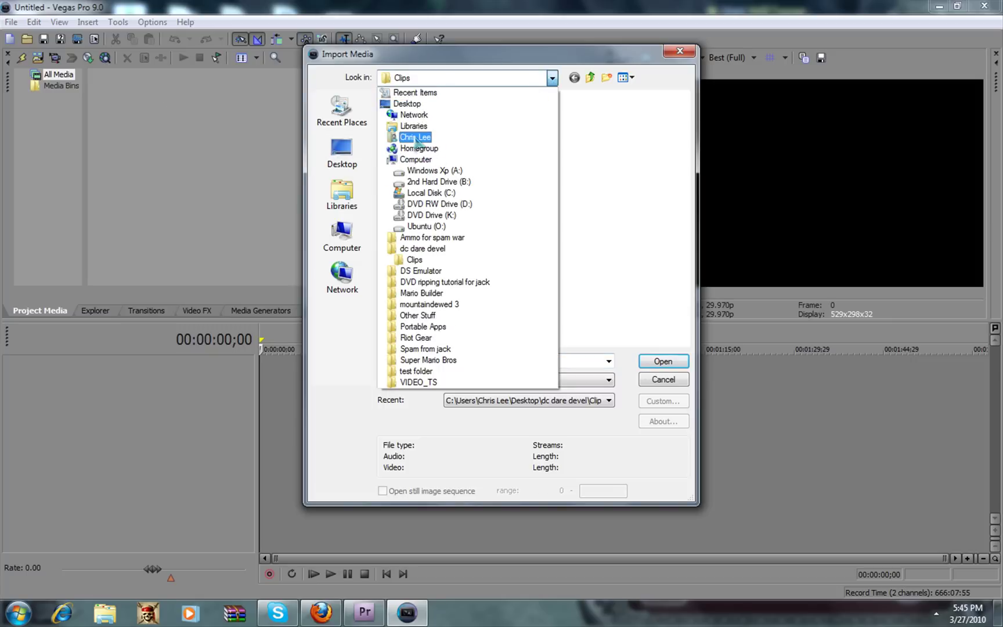
{"action": "left_click", "coordinate": [409, 138]}
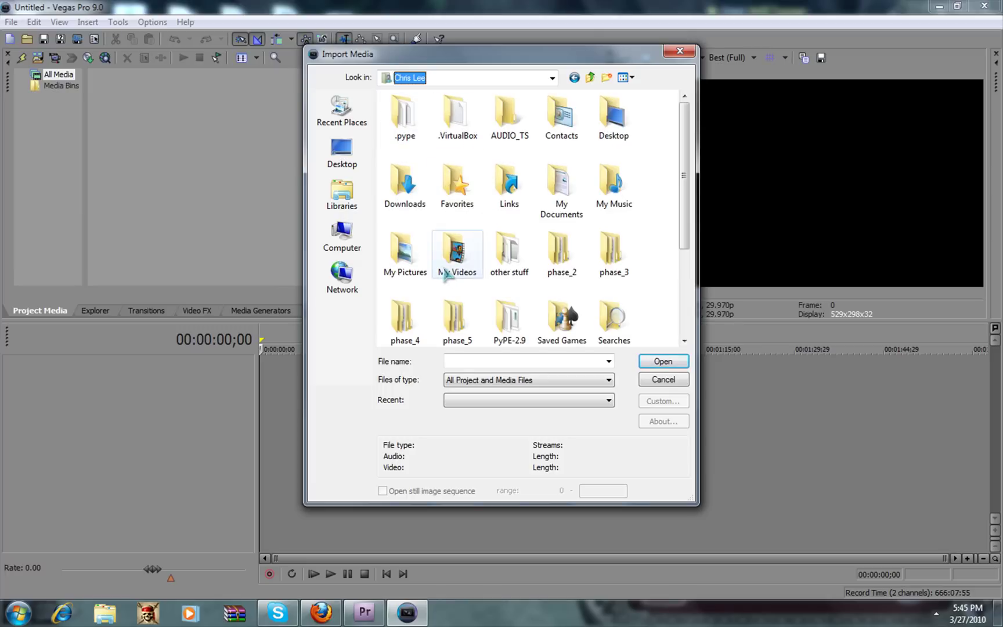
Import Pirates Online New Years Fireworks.mp4 from My Videos > Pirates Online Videos onto the timeline
{"action": "double_click", "coordinate": [457, 255]}
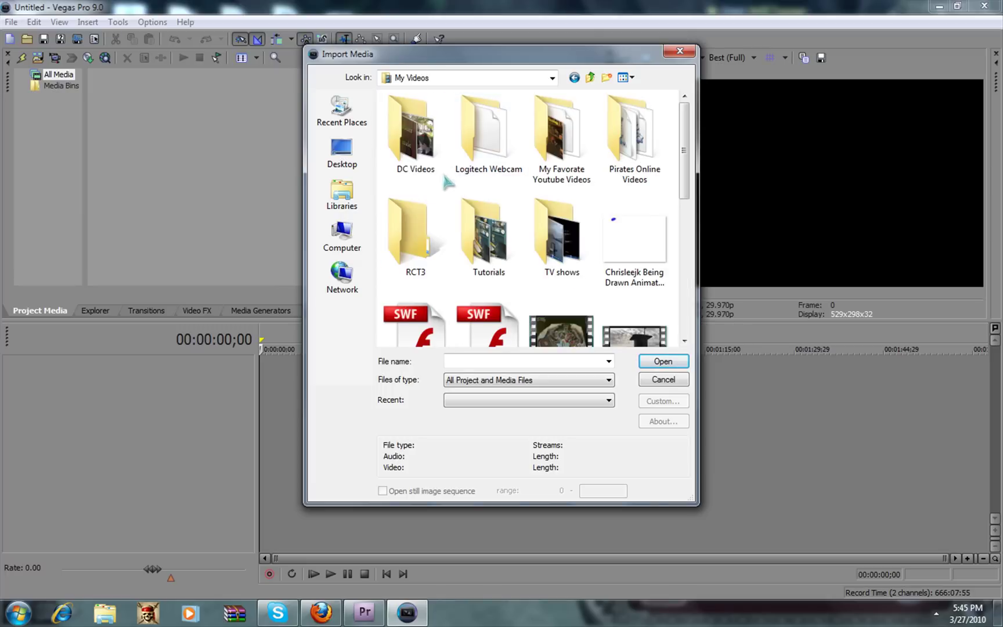
{"action": "double_click", "coordinate": [634, 134]}
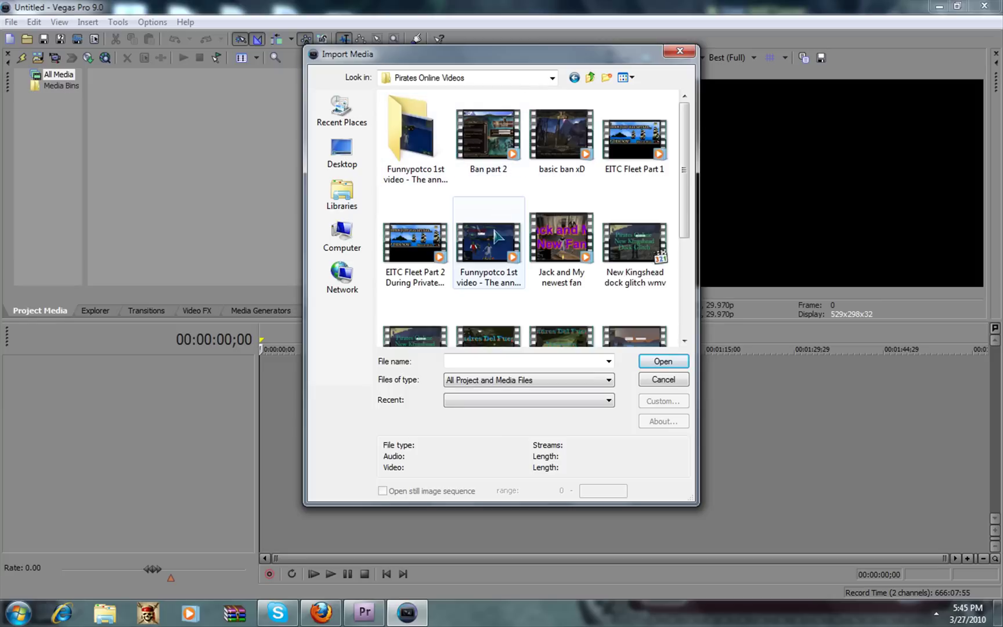
{"action": "scroll", "coordinate": [493, 255], "scroll_direction": "down", "scroll_amount": 3}
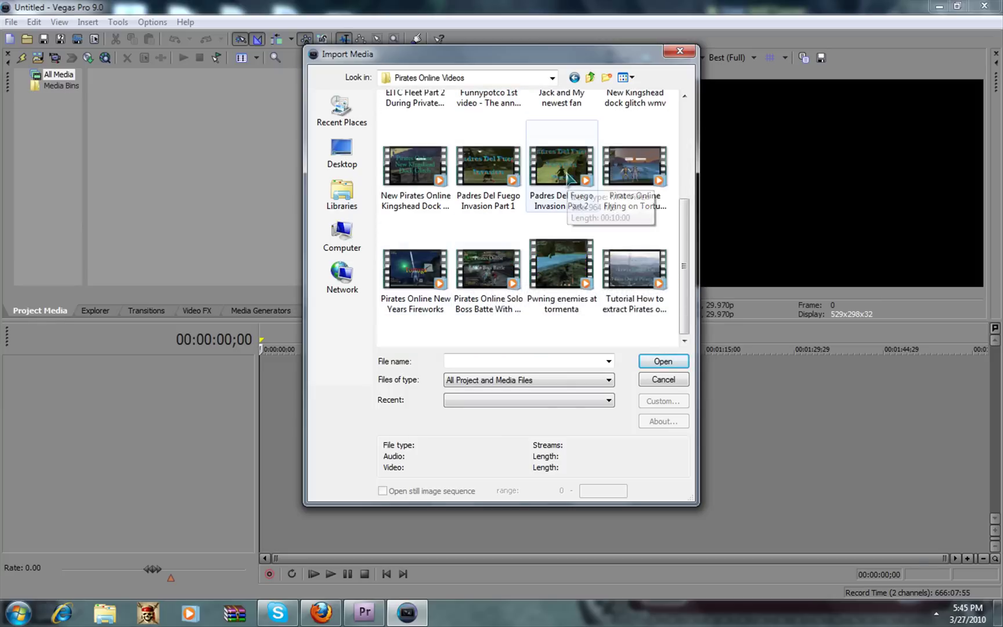
{"action": "double_click", "coordinate": [416, 271]}
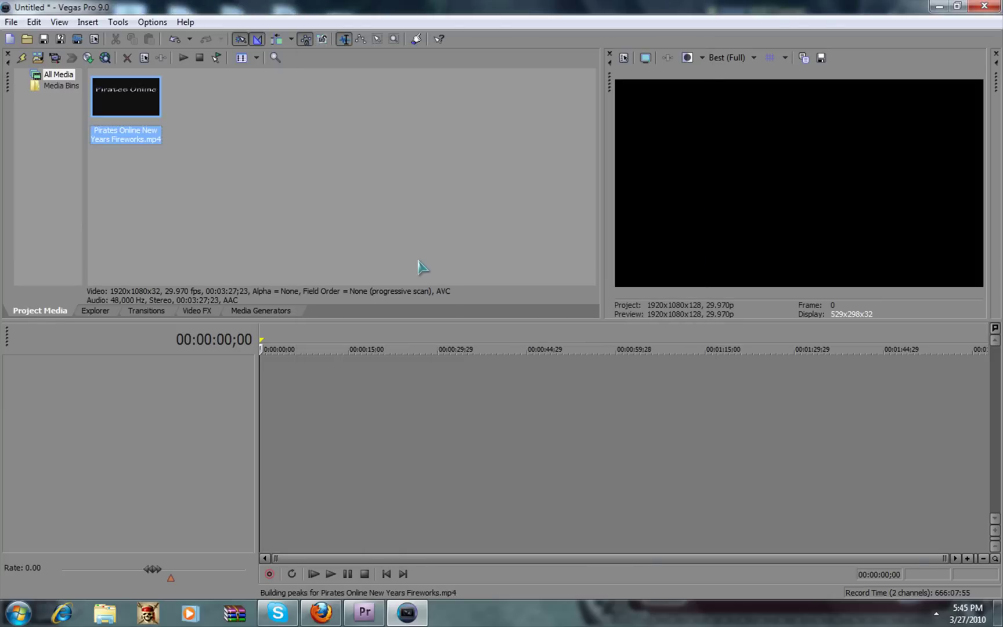
{"action": "left_click_drag", "start_coordinate": [160, 133], "coordinate": [236, 411]}
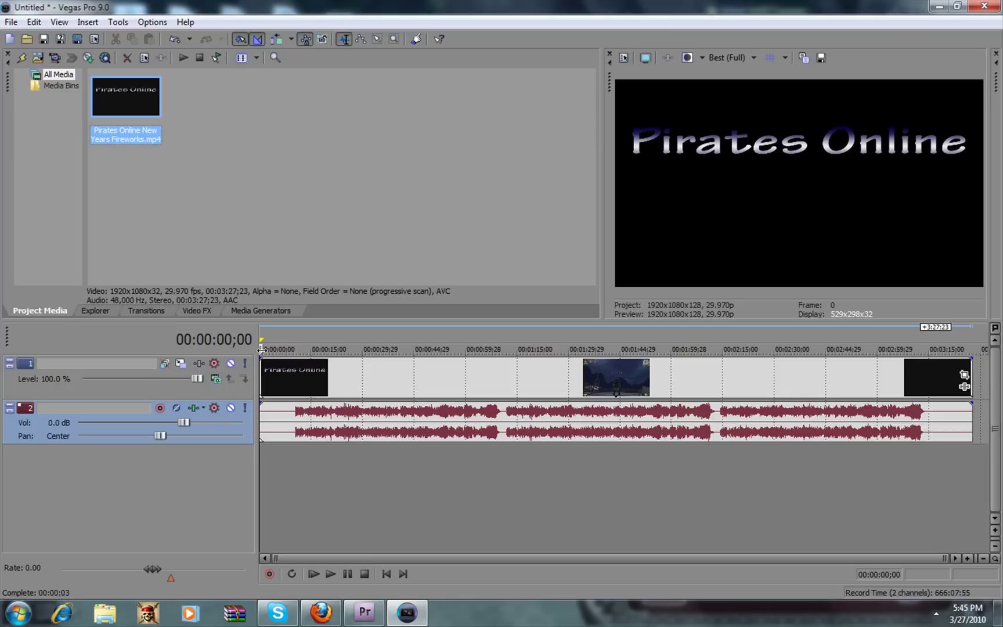
Keep MainConcept AVC/AAC output and open custom settings for the Youtube 1080p template
{"action": "left_click", "coordinate": [77, 41]}
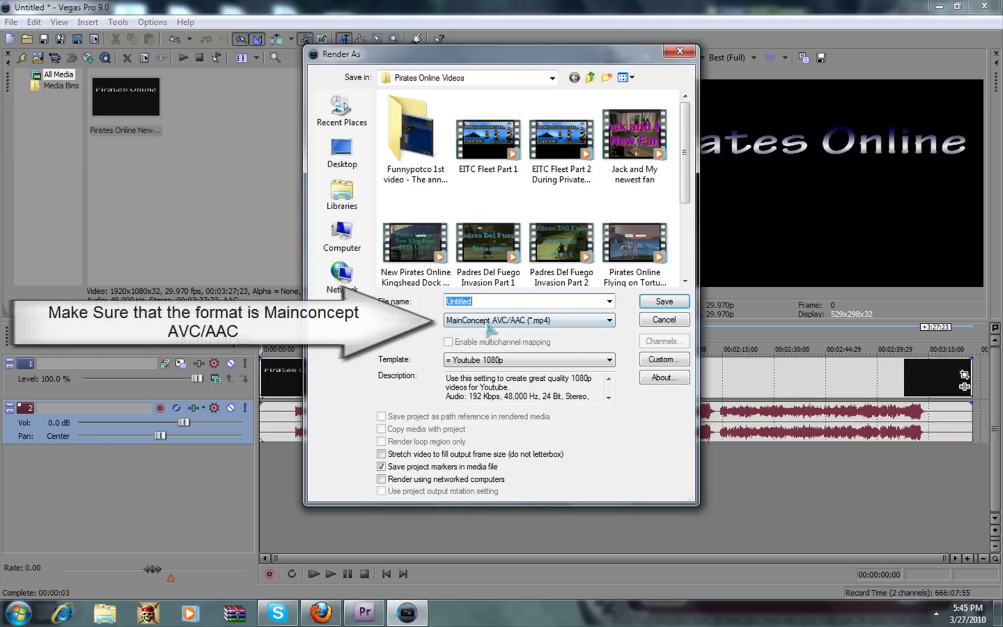
{"action": "left_click", "coordinate": [487, 321]}
{"action": "left_click", "coordinate": [487, 320]}
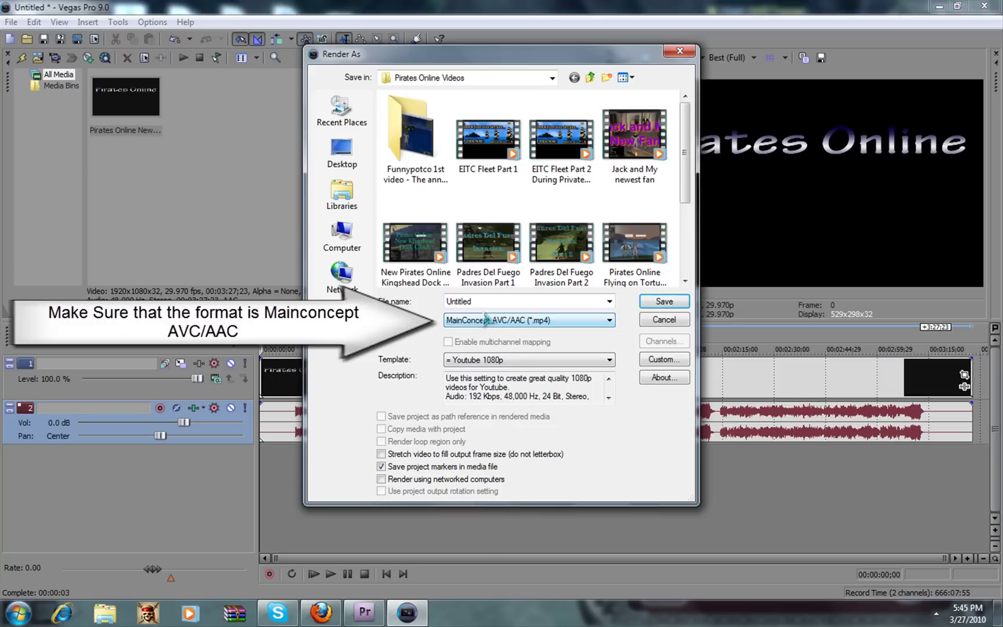
{"action": "left_click", "coordinate": [487, 321]}
{"action": "left_click", "coordinate": [663, 359]}
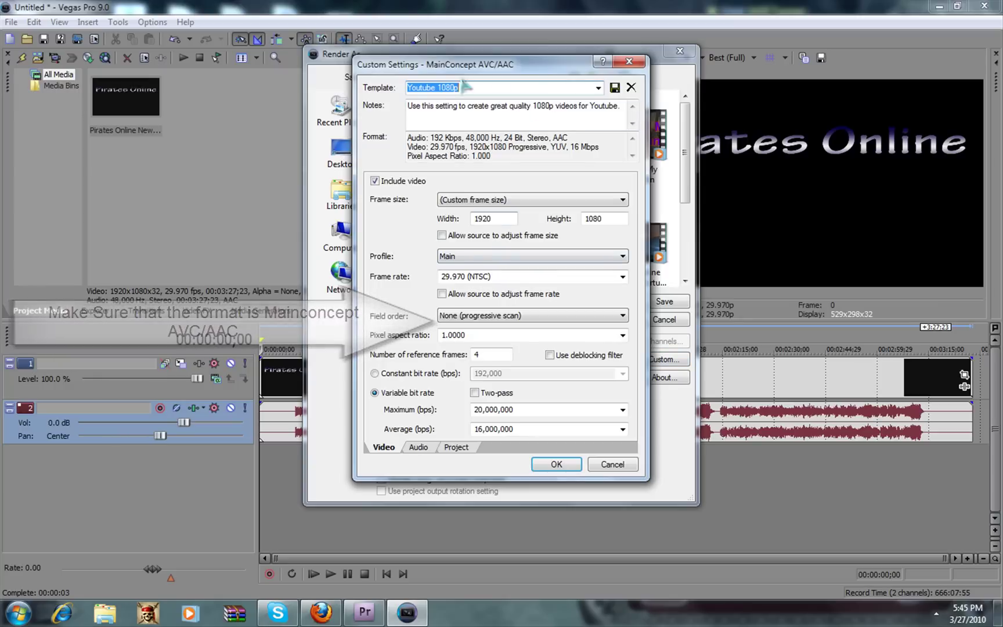
Confirm 1920x1080 video at 29.970 fps with progressive field order
{"action": "left_click", "coordinate": [487, 88]}
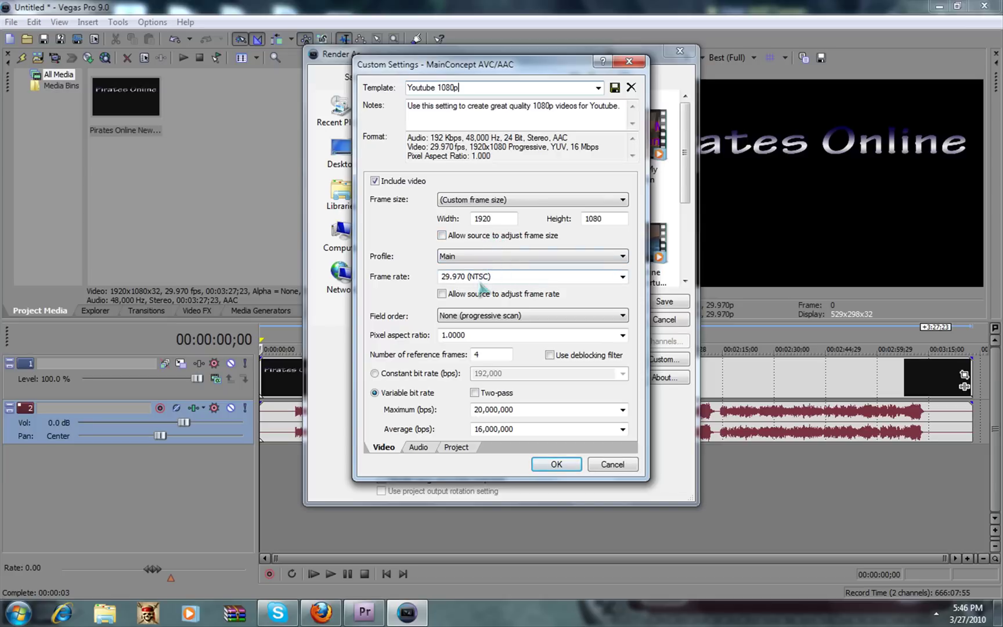
{"action": "left_click", "coordinate": [581, 275]}
{"action": "left_click", "coordinate": [622, 276]}
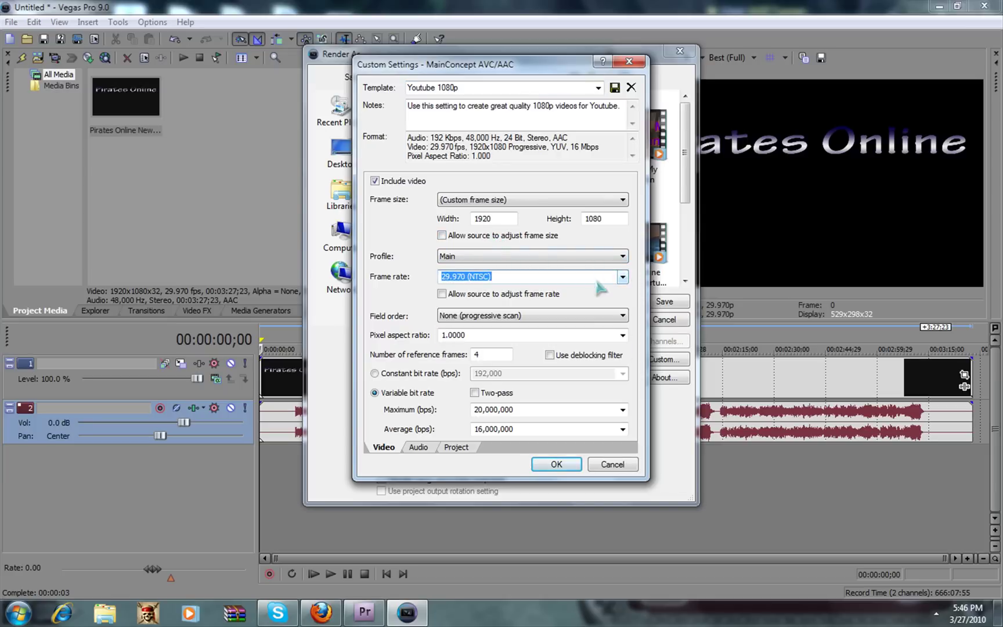
{"action": "left_click", "coordinate": [563, 317]}
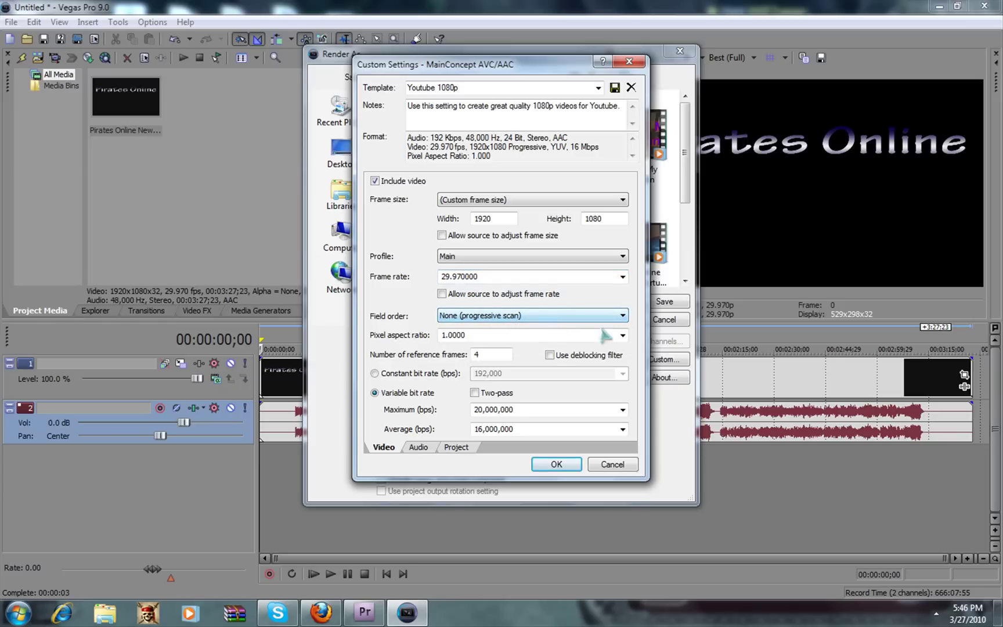
{"action": "left_click", "coordinate": [622, 334]}
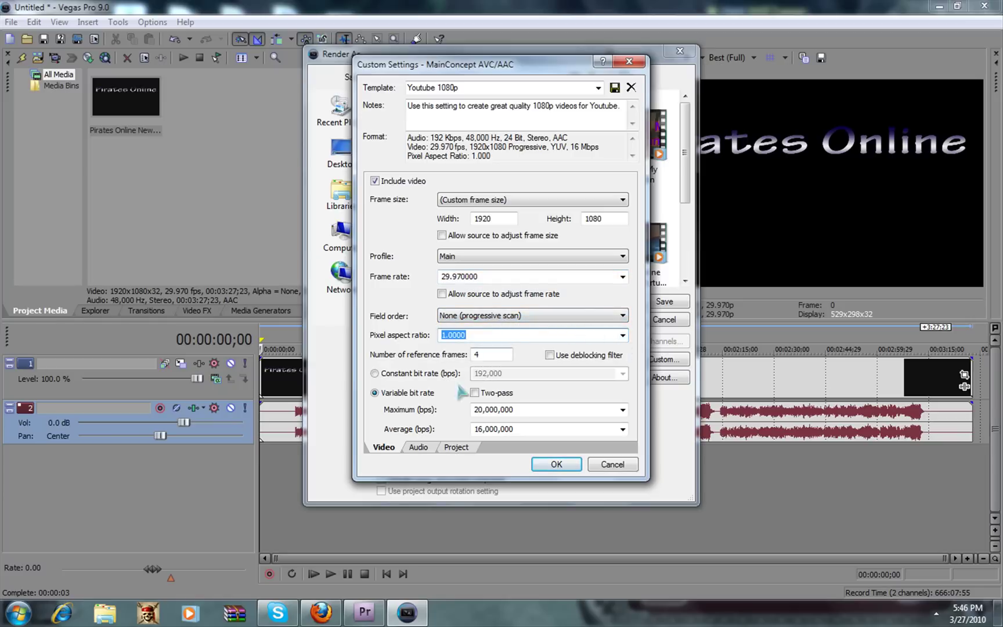
Keep variable bitrate at 16,000,000 average and 20,000,000 maximum
{"action": "left_click", "coordinate": [623, 430]}
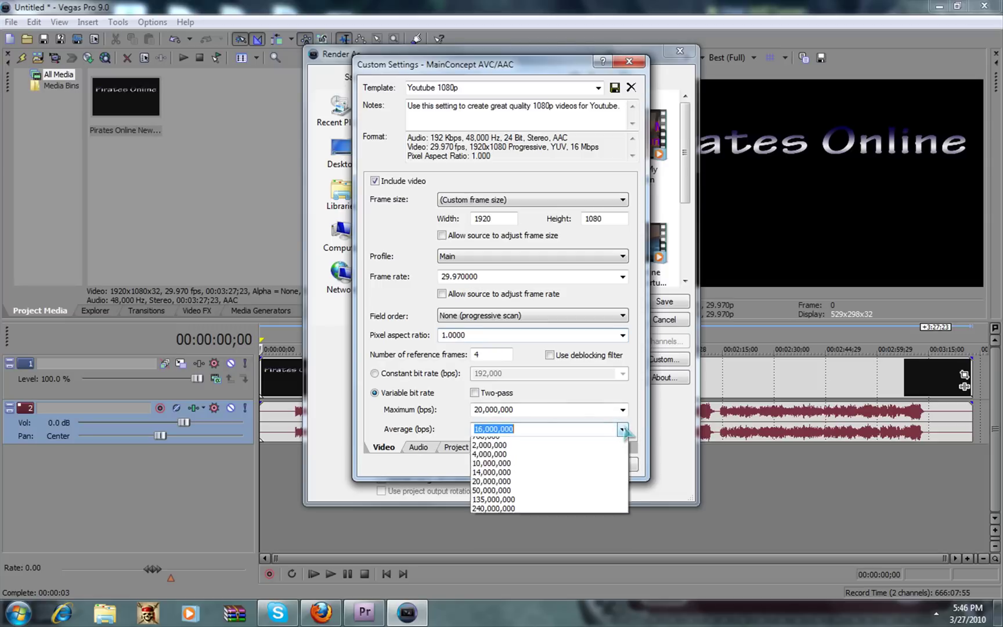
{"action": "left_click", "coordinate": [623, 430]}
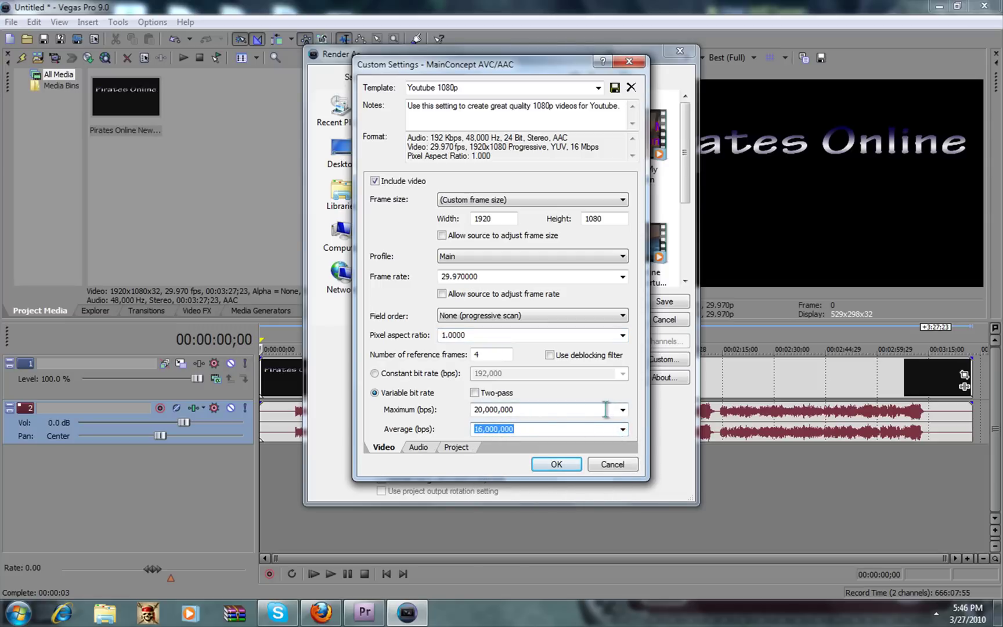
{"action": "left_click", "coordinate": [622, 409]}
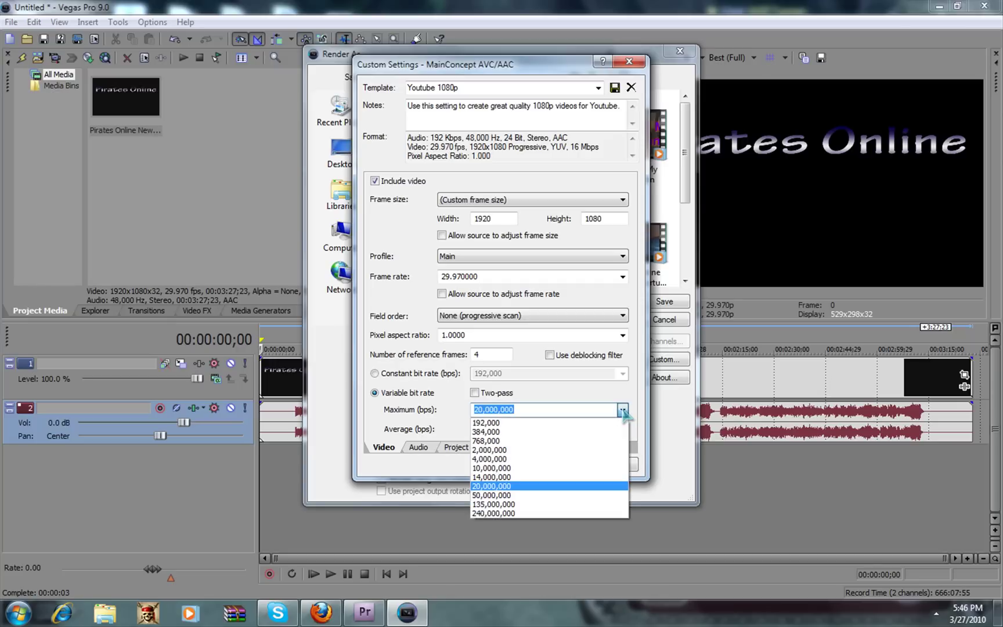
{"action": "left_click", "coordinate": [622, 410]}
{"action": "left_click", "coordinate": [622, 410]}
Keep audio at 48,000 Hz with a 192,000 bps bit rate
{"action": "key", "text": "Escape"}
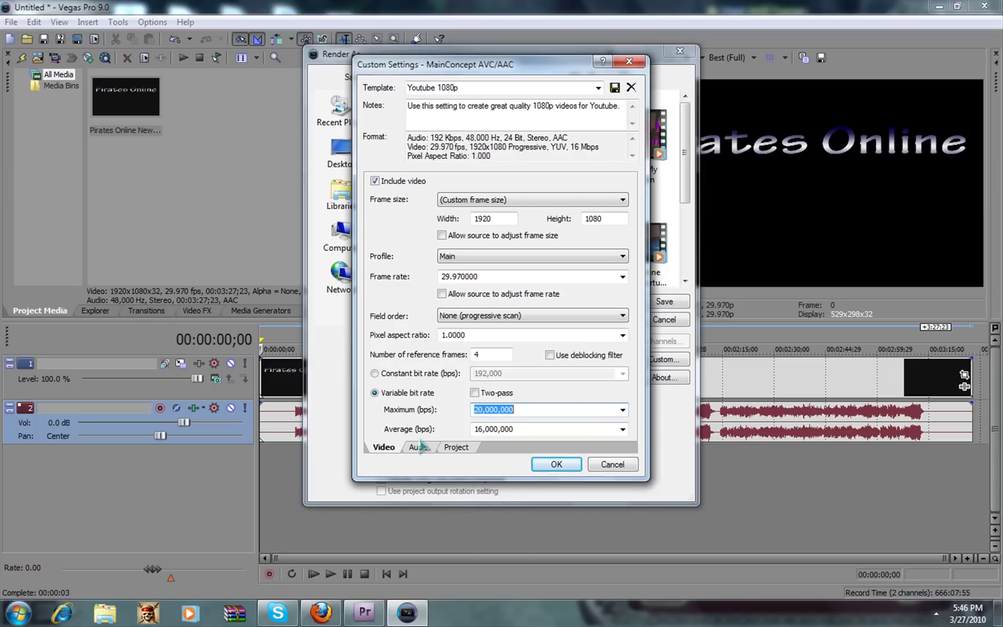
{"action": "left_click", "coordinate": [417, 448]}
{"action": "left_click", "coordinate": [506, 220]}
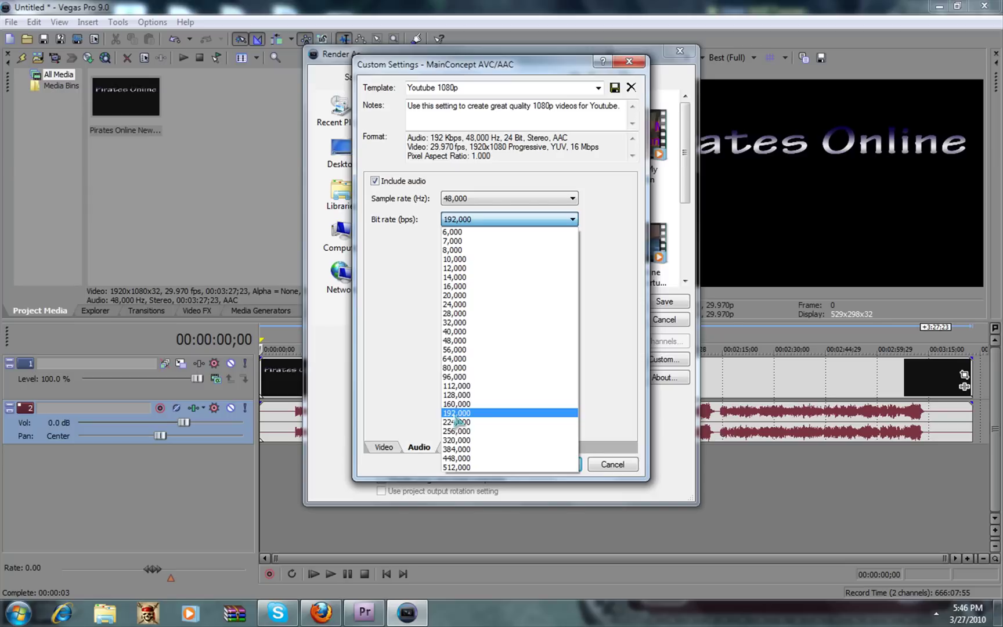
{"action": "left_click", "coordinate": [455, 415]}
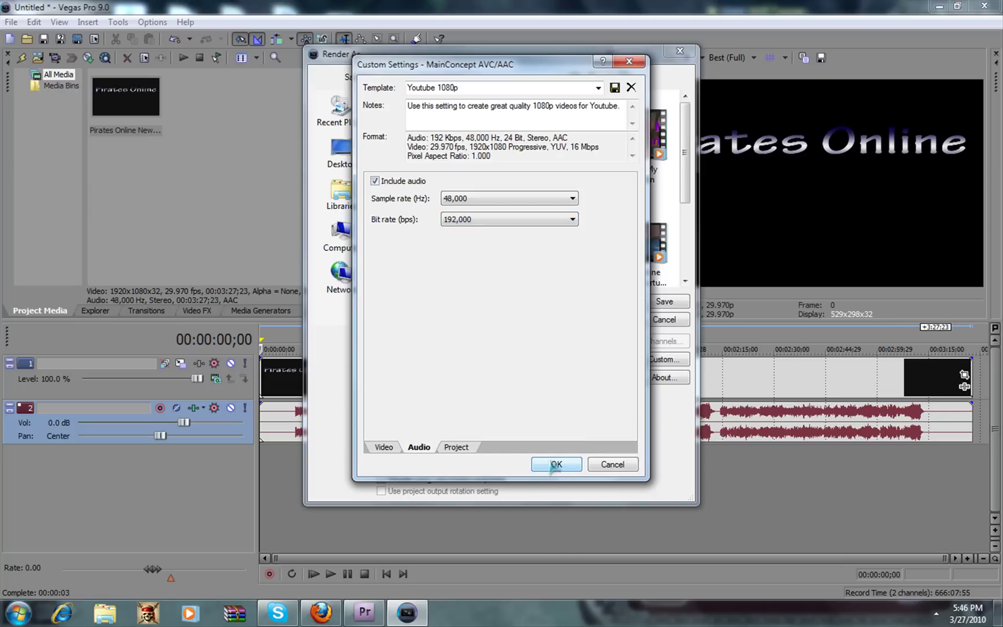
Save the render settings as template 'Youtube 1080p 2' and confirm
{"action": "left_click", "coordinate": [483, 86]}
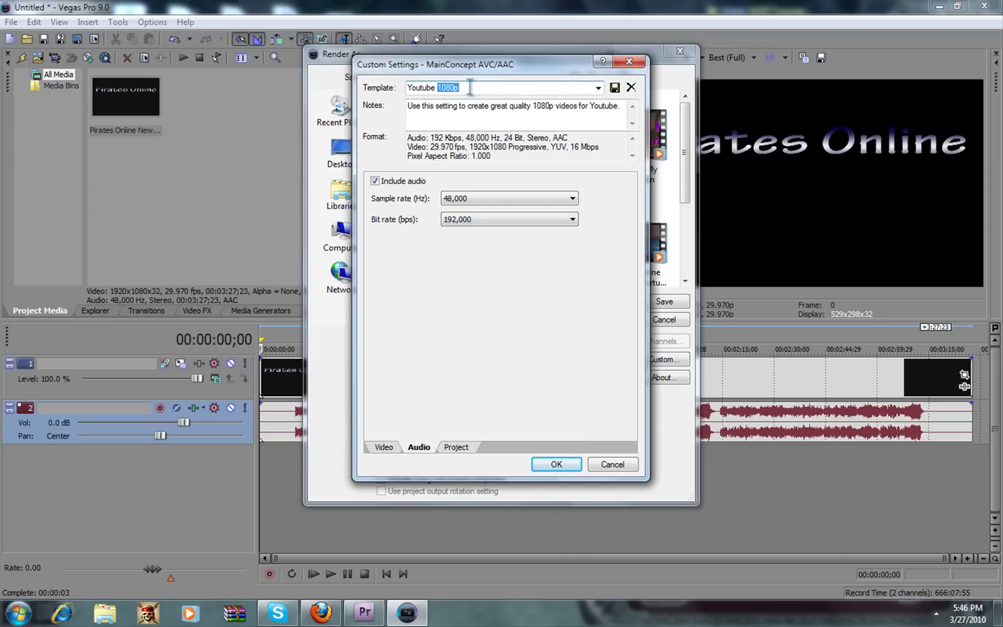
{"action": "left_click", "coordinate": [436, 87]}
{"action": "left_click", "coordinate": [464, 87]}
{"action": "type", "text": "2"}
{"action": "left_click", "coordinate": [615, 88]}
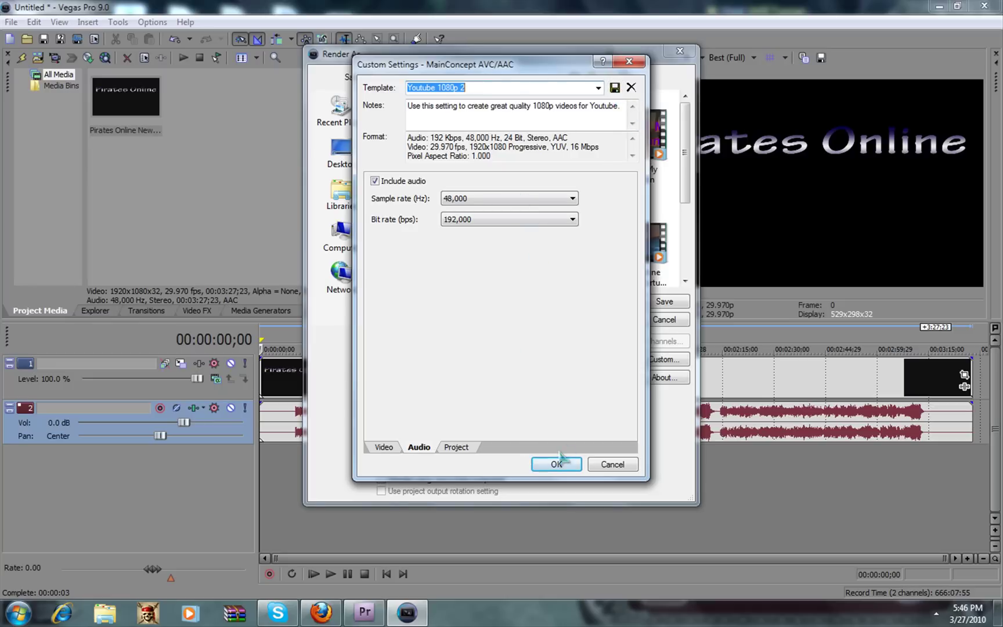
{"action": "left_click", "coordinate": [556, 464]}
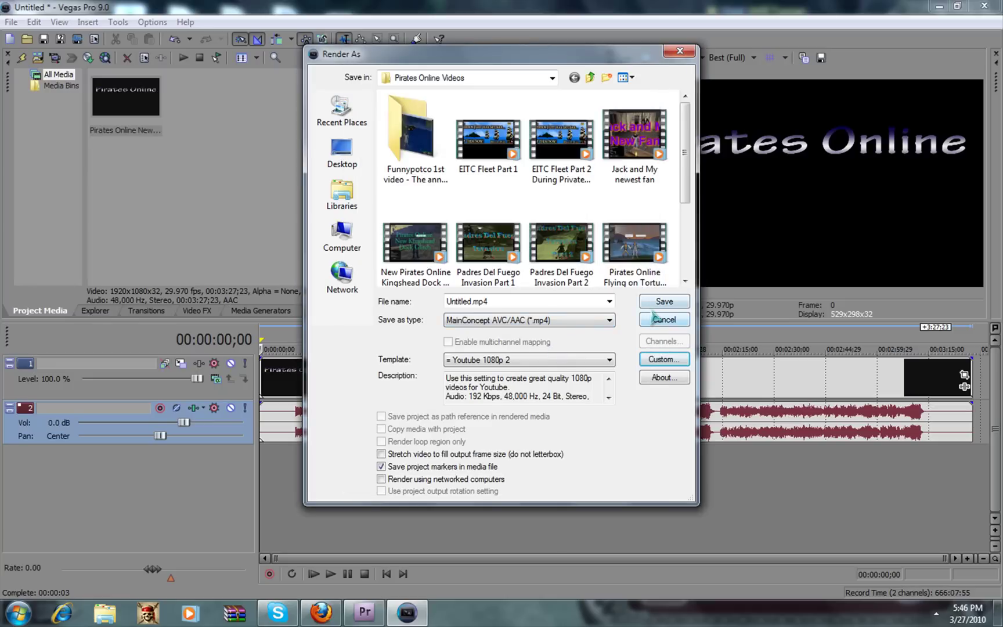
Choose the Desktop as render destination and start typing the file name 'test 1080p video'
{"action": "double_click", "coordinate": [491, 301]}
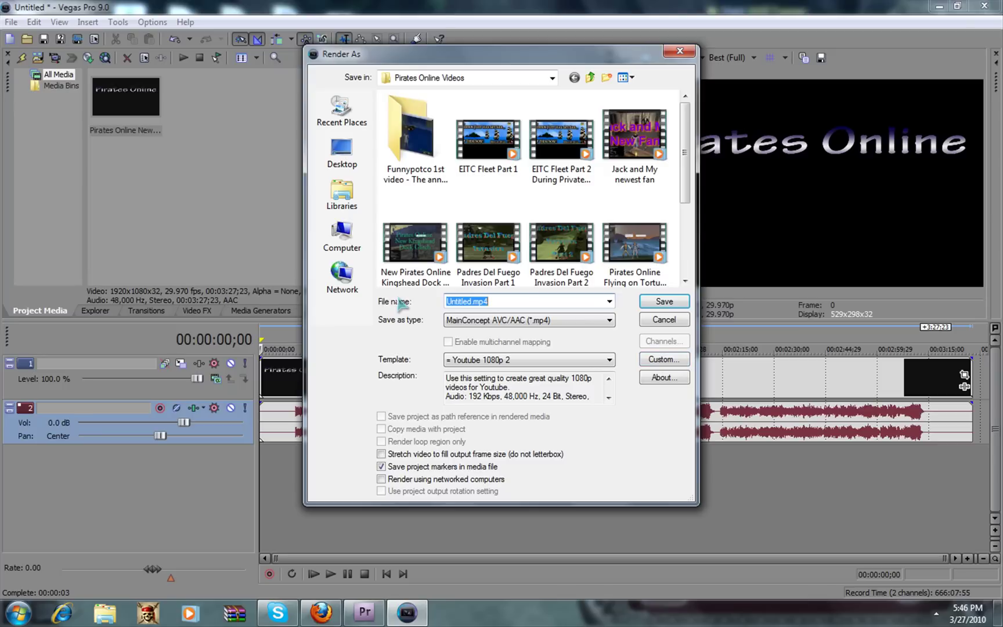
{"action": "left_click", "coordinate": [342, 157]}
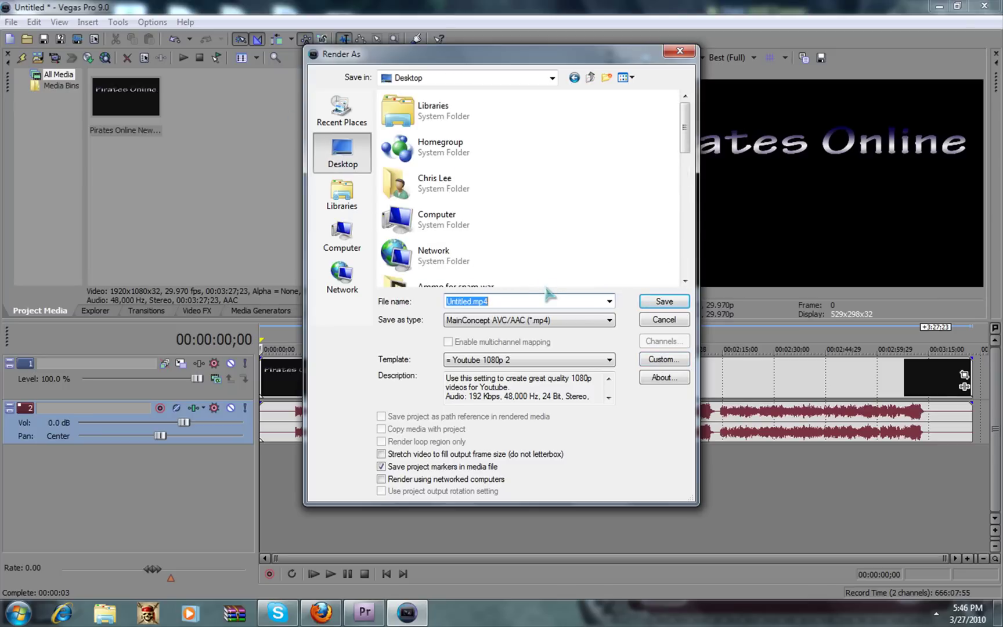
{"action": "type", "text": "test "}
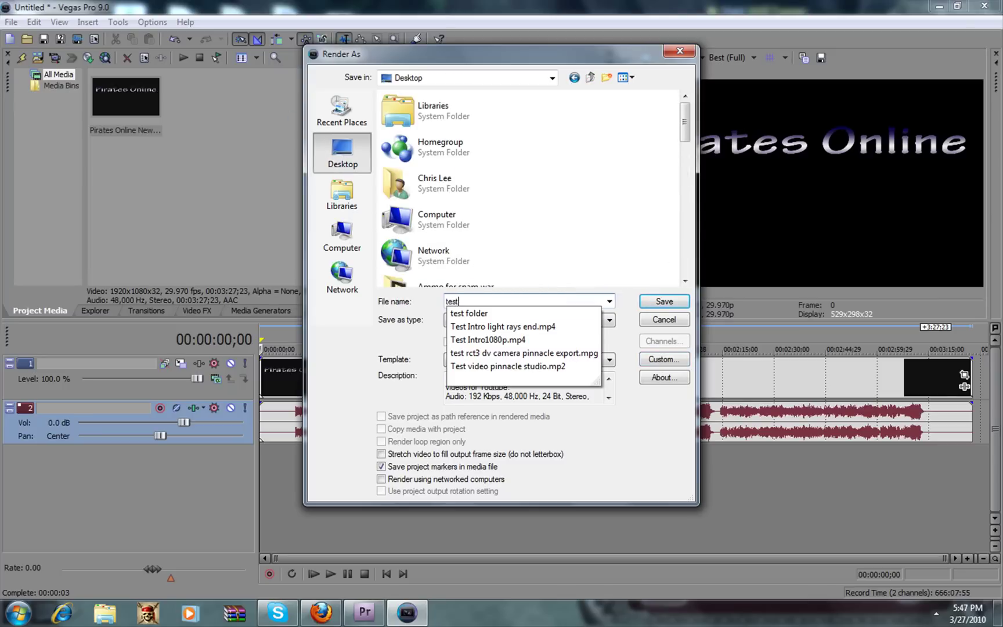
{"action": "type", "text": "1080p video"}
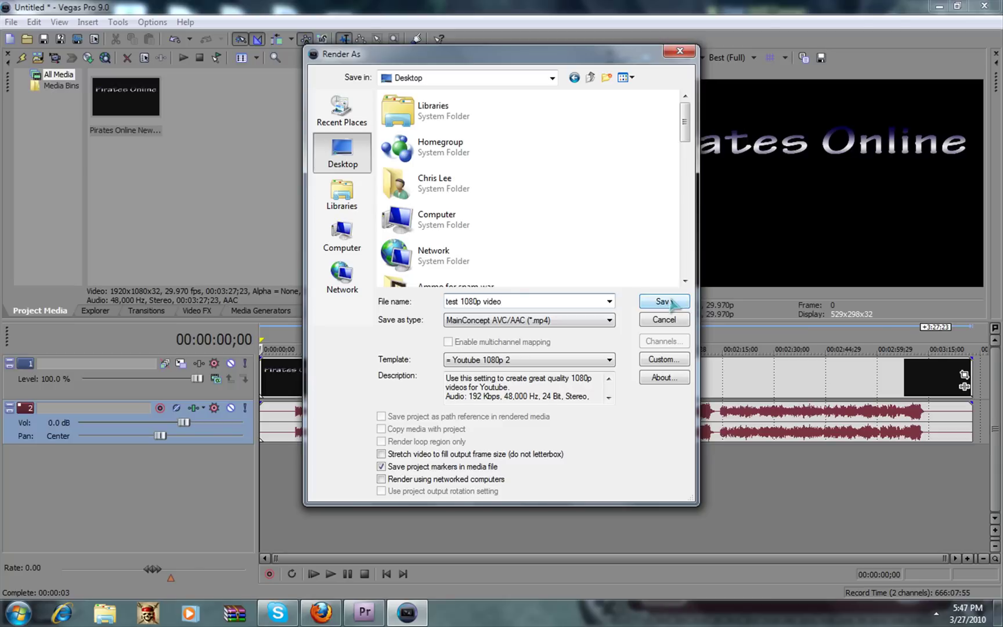
Start the test 1080p video.mp4 render, cancel it, and minimize Vegas to reach Premiere Pro
{"action": "left_click", "coordinate": [673, 302]}
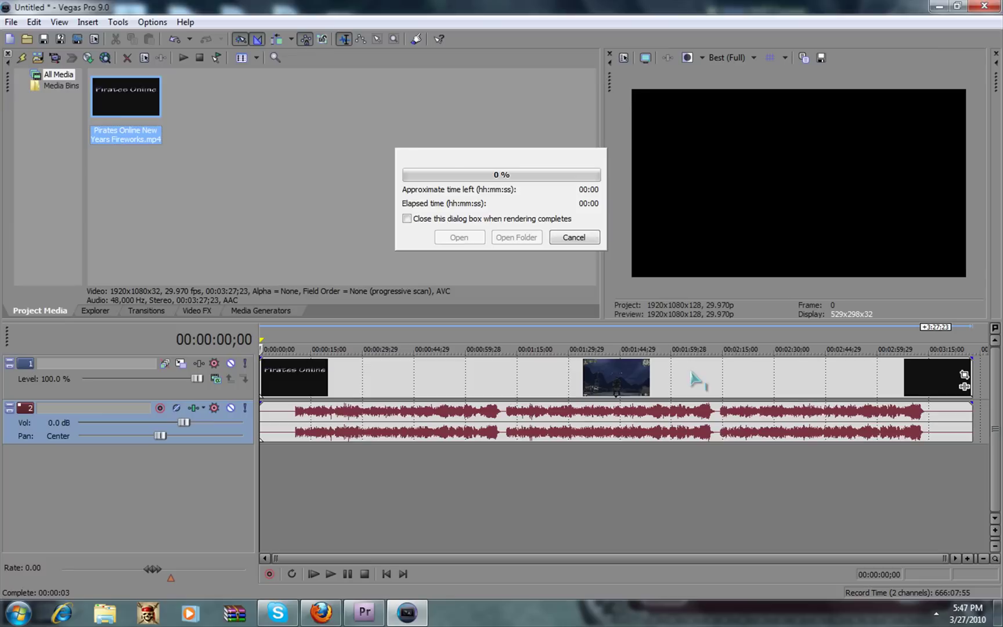
{"action": "left_click", "coordinate": [935, 612]}
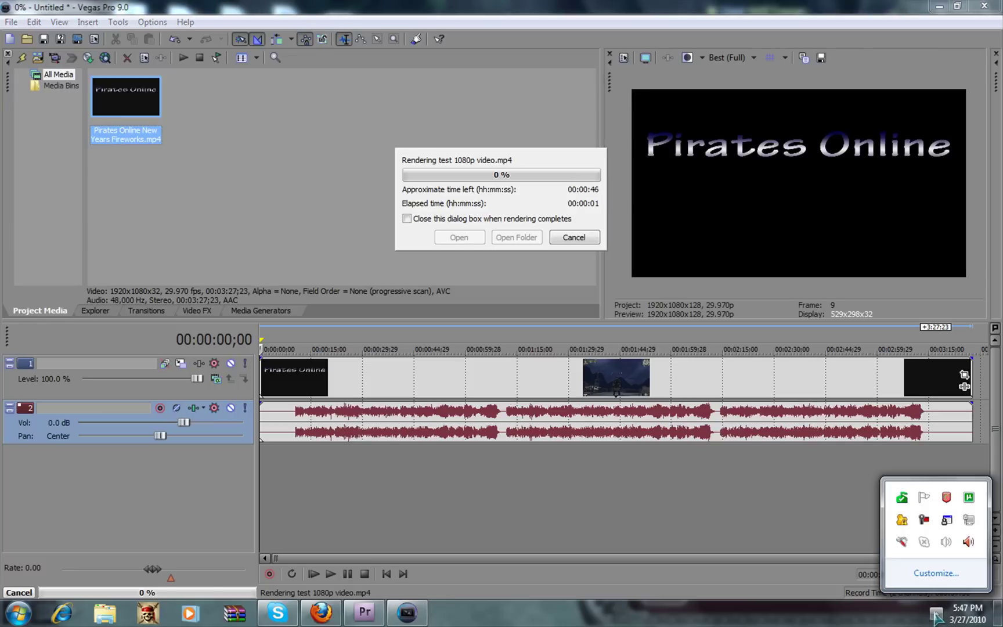
{"action": "right_click", "coordinate": [925, 522]}
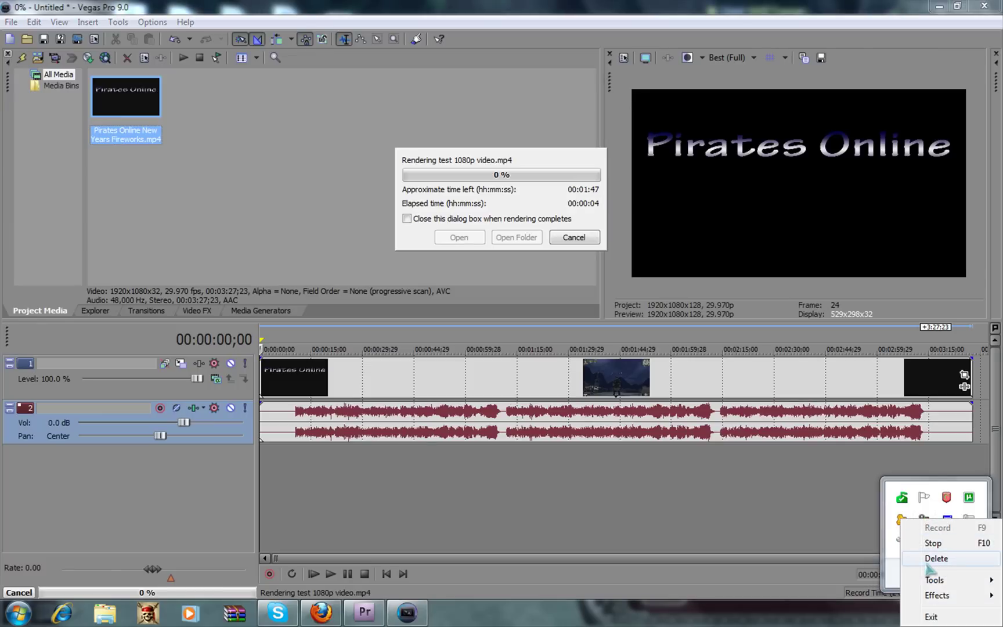
{"action": "left_click", "coordinate": [919, 523]}
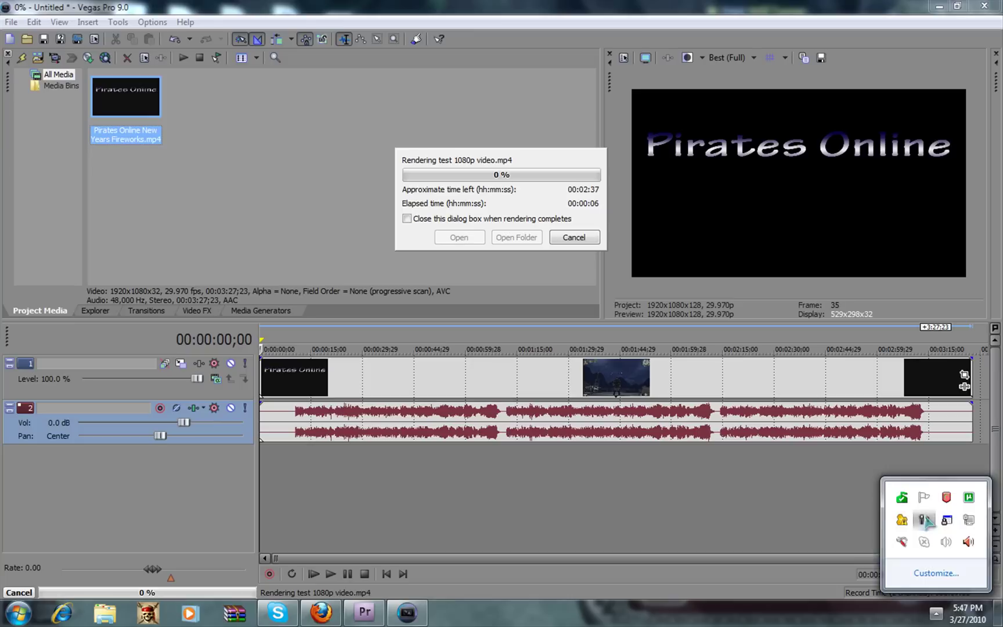
{"action": "left_click", "coordinate": [935, 548]}
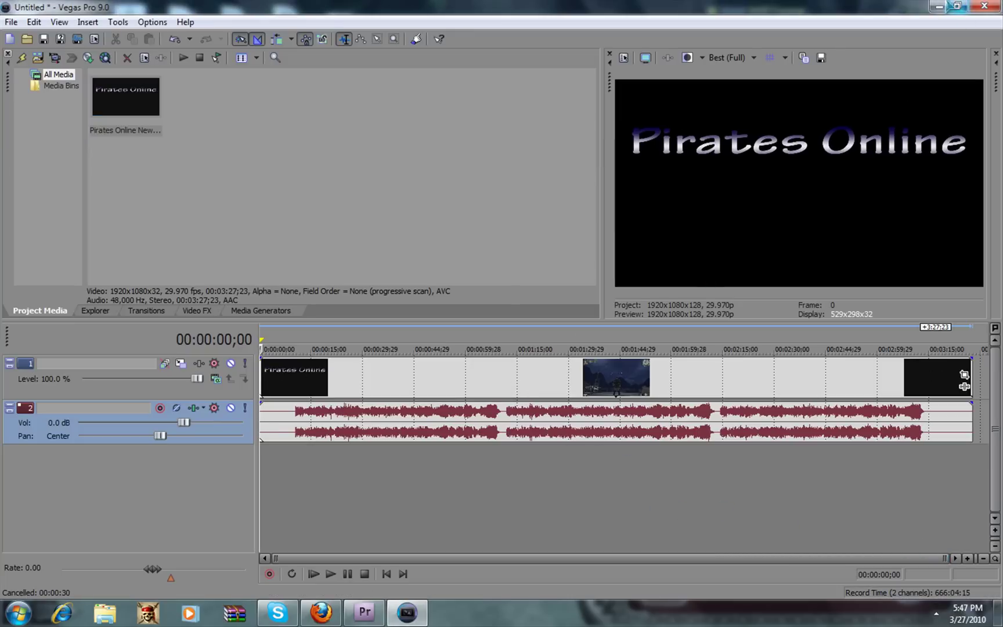
{"action": "left_click", "coordinate": [936, 6]}
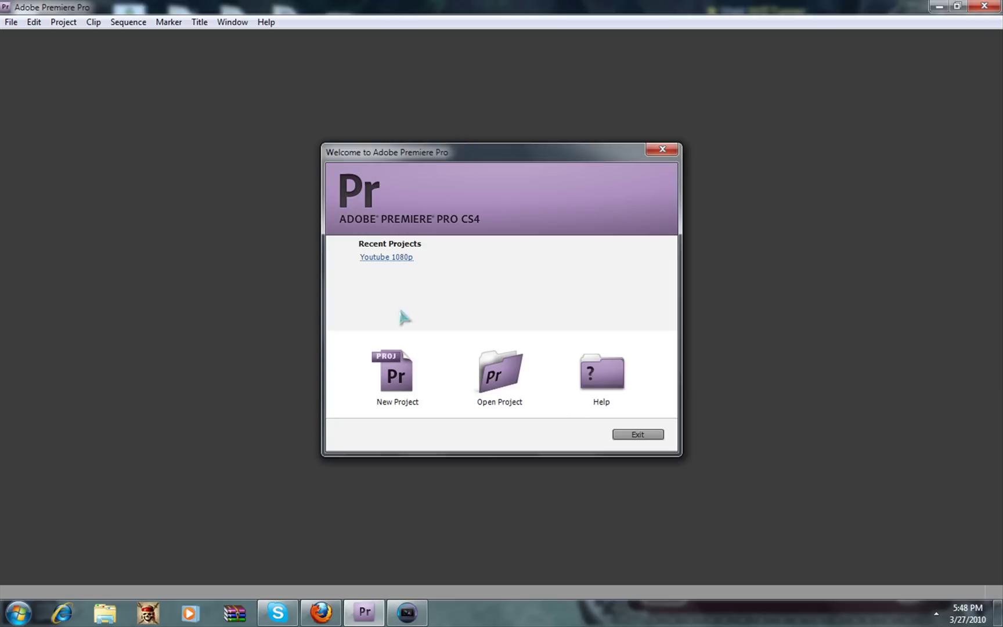
Create a new Premiere Pro project and begin naming it 'youtube 1080p'
{"action": "left_click", "coordinate": [408, 394]}
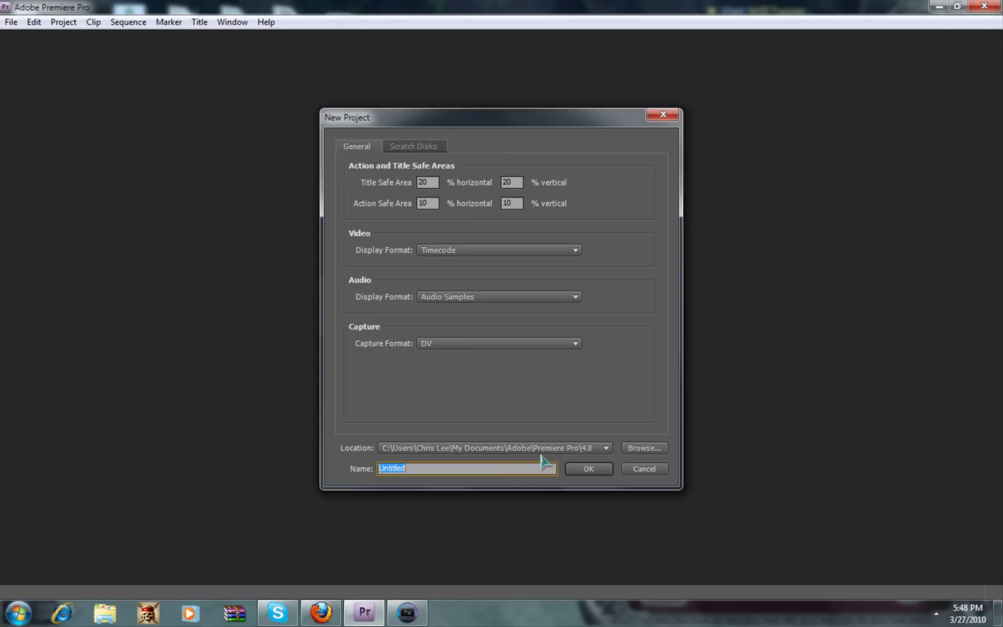
{"action": "type", "text": "yo"}
Overwrite the existing youtube 1080p project and create Sequence 01 with the AVC-I 100 1080p30 preset
{"action": "left_click", "coordinate": [601, 472]}
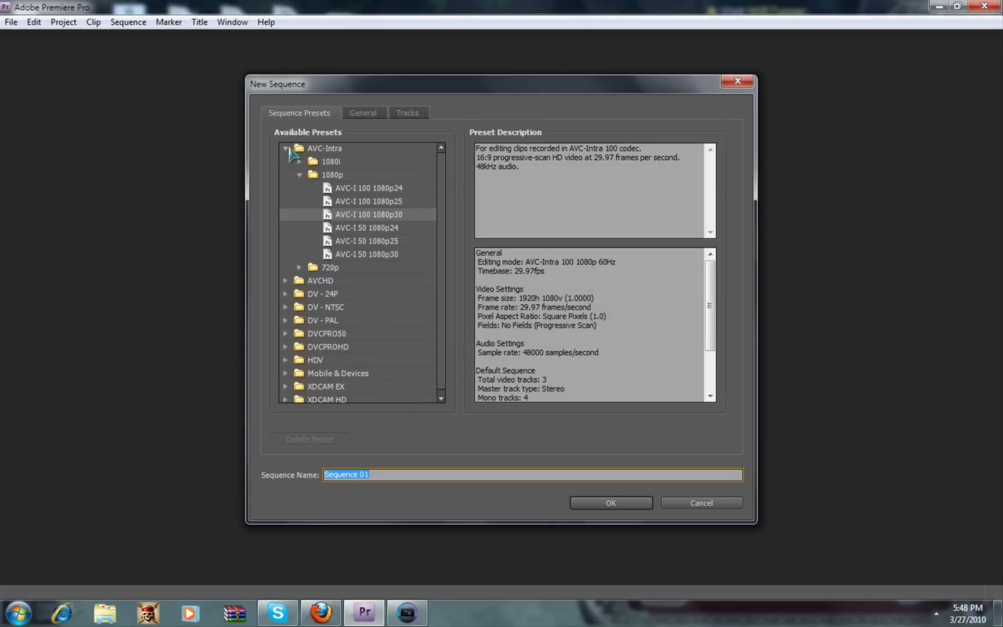
{"action": "left_click", "coordinate": [315, 176]}
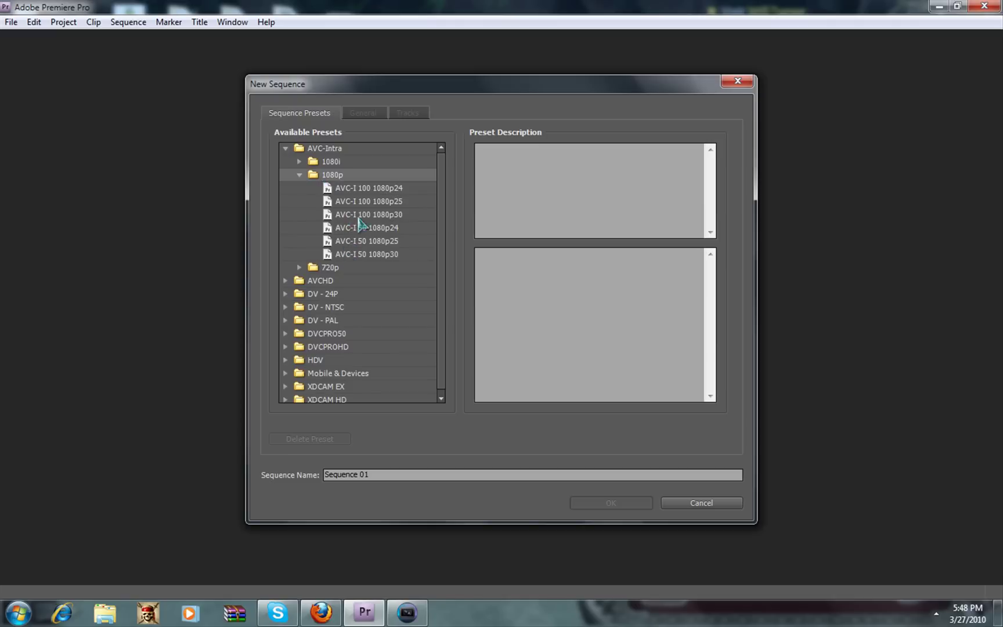
{"action": "left_click", "coordinate": [381, 217]}
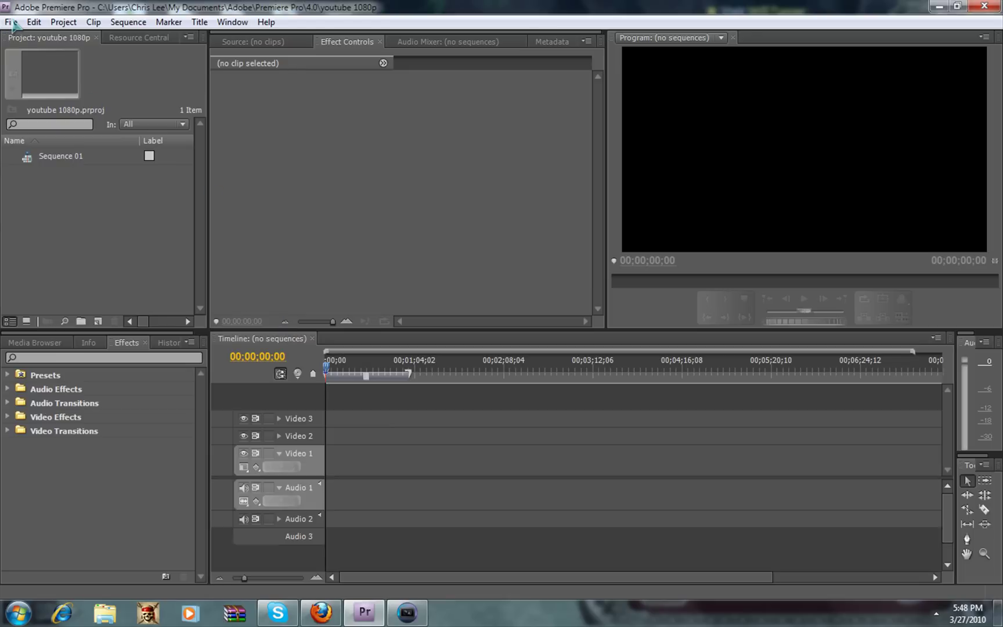
Open Premiere Pro's Import dialog and go into the user's home folder
{"action": "left_click", "coordinate": [11, 22]}
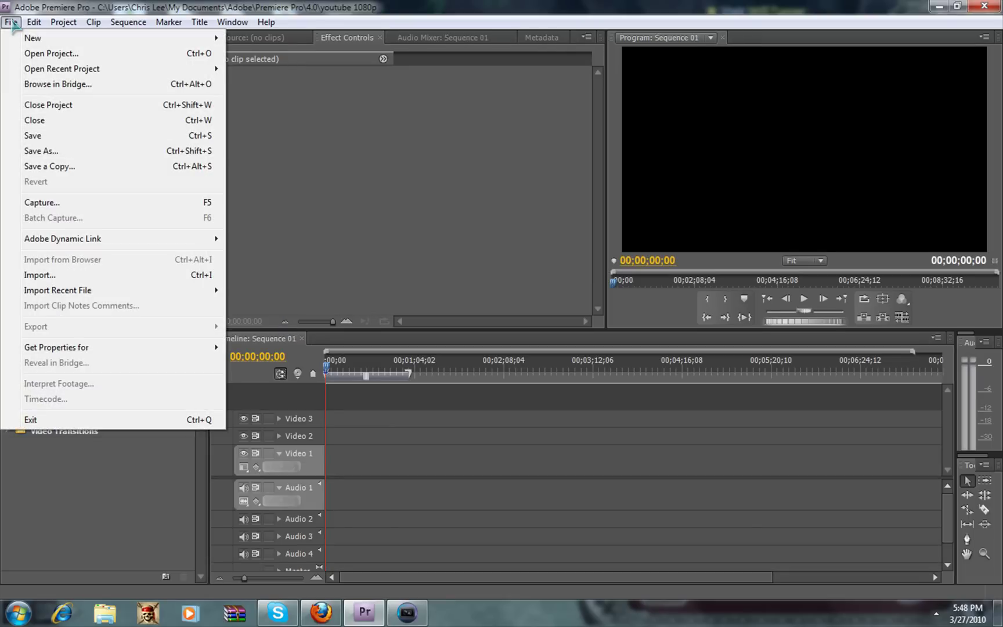
{"action": "left_click", "coordinate": [91, 275]}
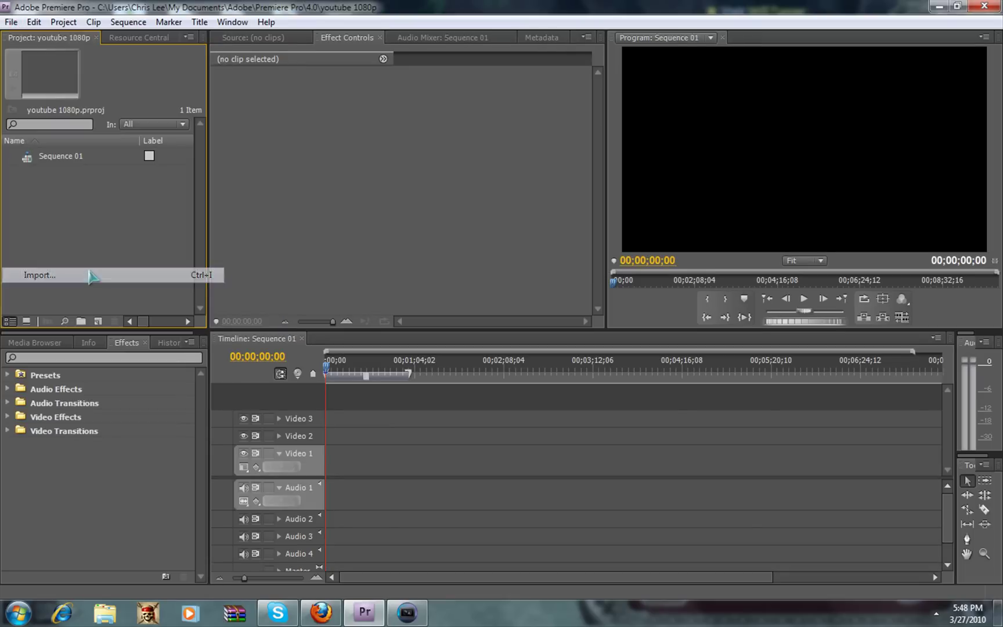
{"action": "double_click", "coordinate": [419, 279]}
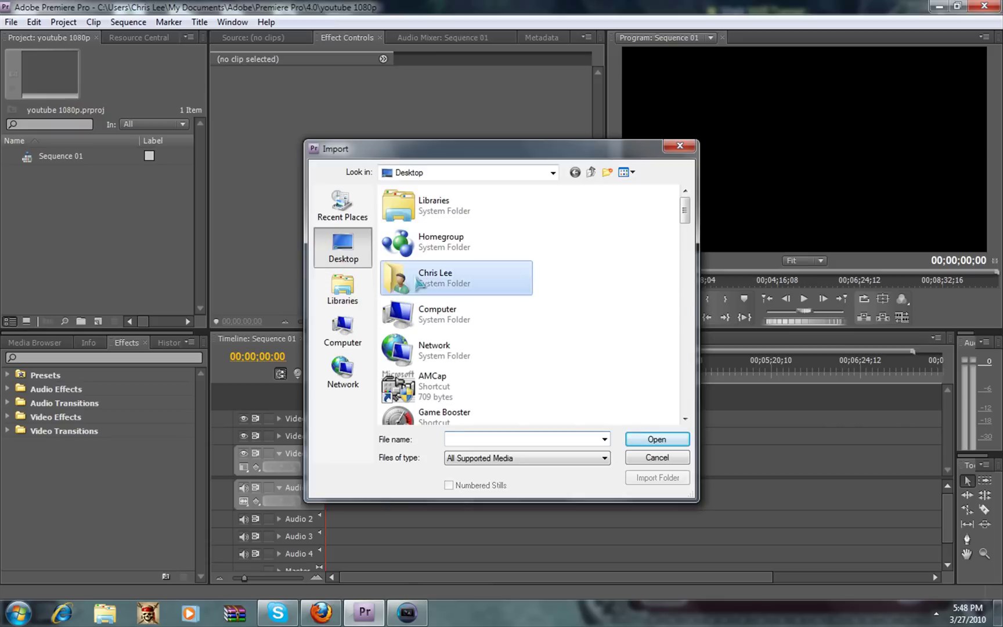
{"action": "scroll", "coordinate": [592, 233], "scroll_direction": "down", "scroll_amount": 2}
{"action": "scroll", "coordinate": [522, 279], "scroll_direction": "down", "scroll_amount": 1}
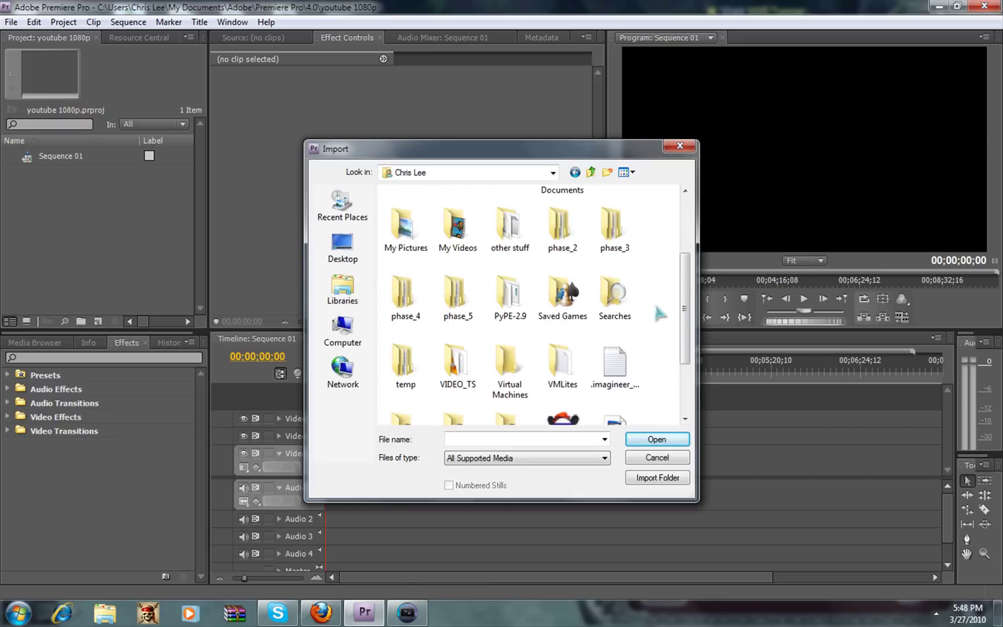
Import New Kingshead dock glitch wmv from My Videos > Pirates Online Videos
{"action": "double_click", "coordinate": [461, 251]}
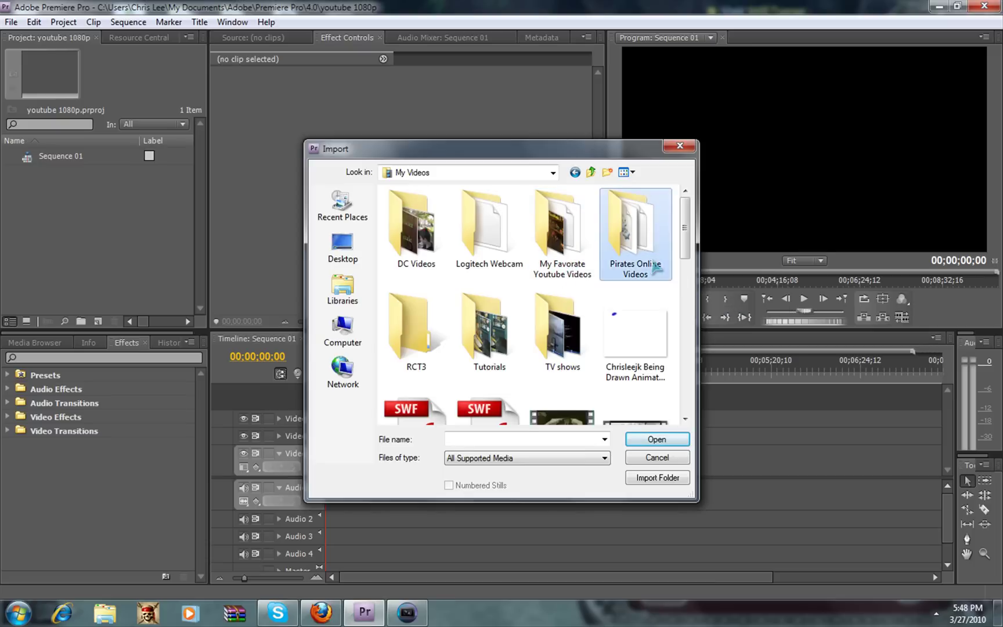
{"action": "double_click", "coordinate": [635, 232]}
{"action": "scroll", "coordinate": [481, 268], "scroll_direction": "down", "scroll_amount": 5}
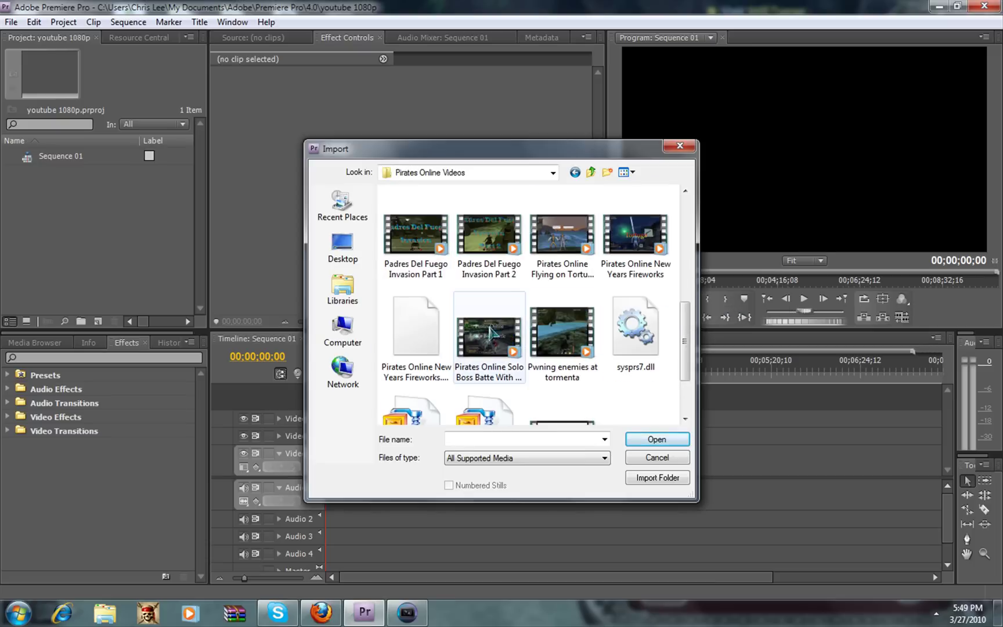
{"action": "scroll", "coordinate": [490, 249], "scroll_direction": "up", "scroll_amount": 3}
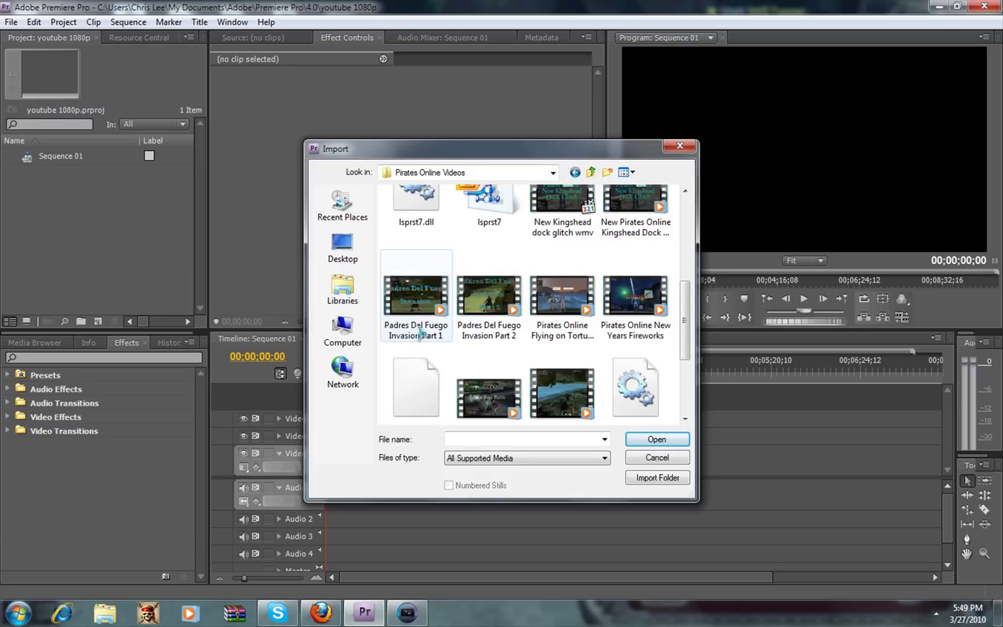
{"action": "mouse_move", "coordinate": [416, 305]}
{"action": "scroll", "coordinate": [535, 386], "scroll_direction": "up", "scroll_amount": 1}
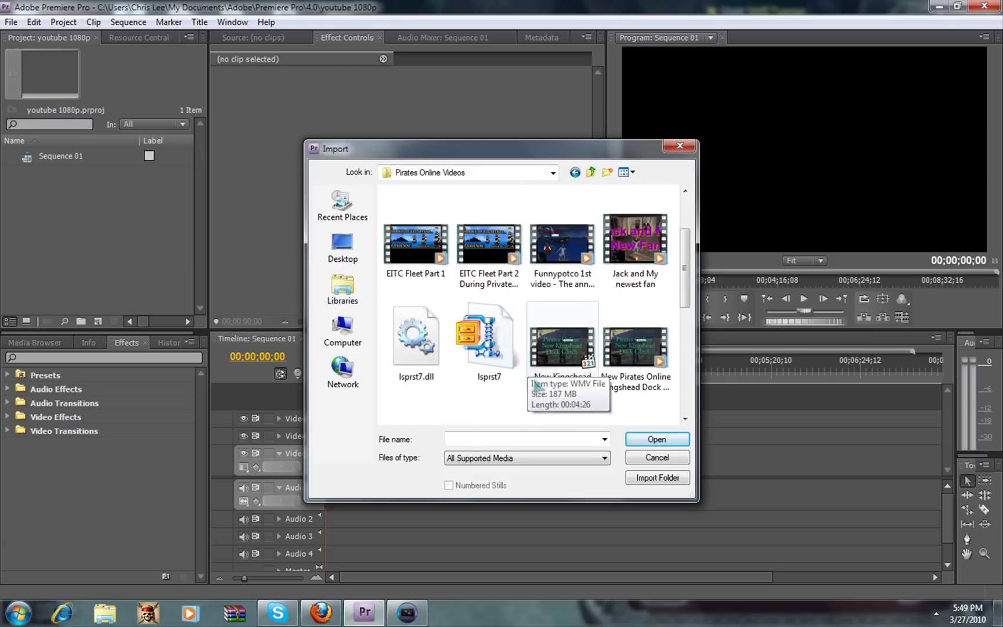
{"action": "scroll", "coordinate": [535, 385], "scroll_direction": "down", "scroll_amount": 1}
{"action": "scroll", "coordinate": [535, 383], "scroll_direction": "down", "scroll_amount": 2}
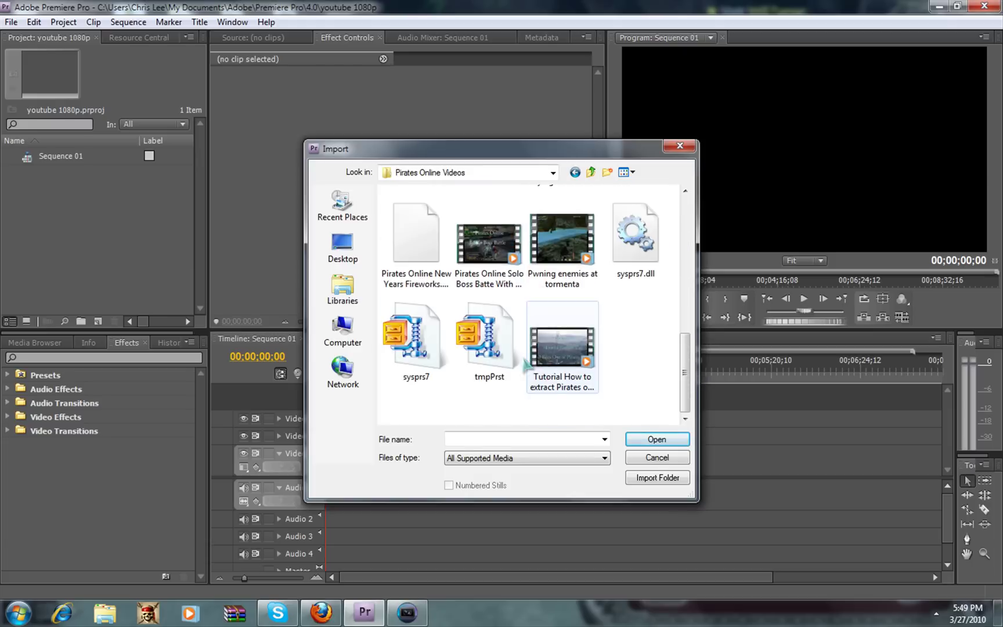
{"action": "scroll", "coordinate": [500, 268], "scroll_direction": "up", "scroll_amount": 3}
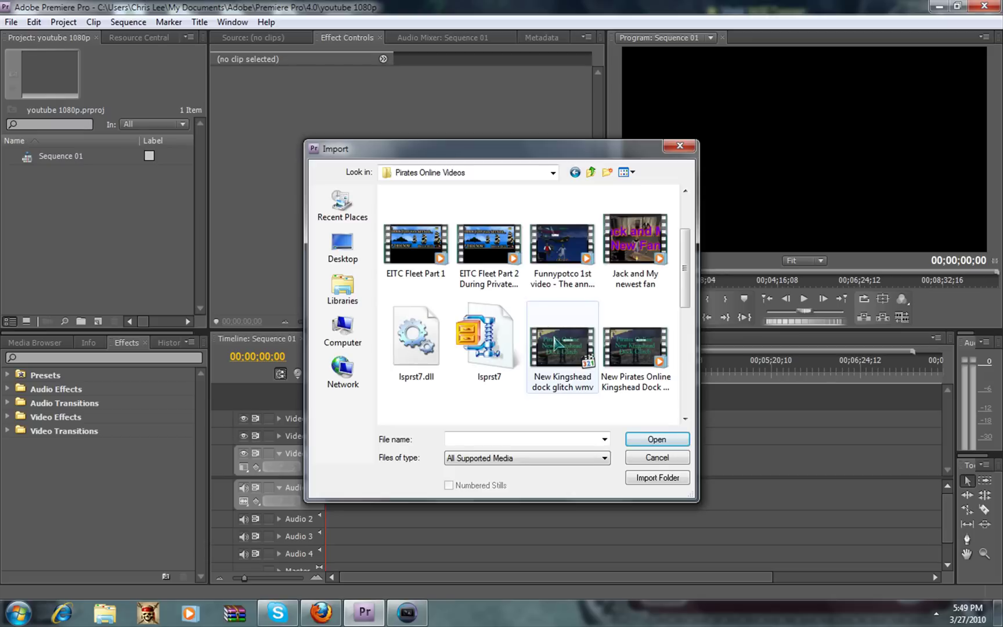
{"action": "double_click", "coordinate": [581, 371]}
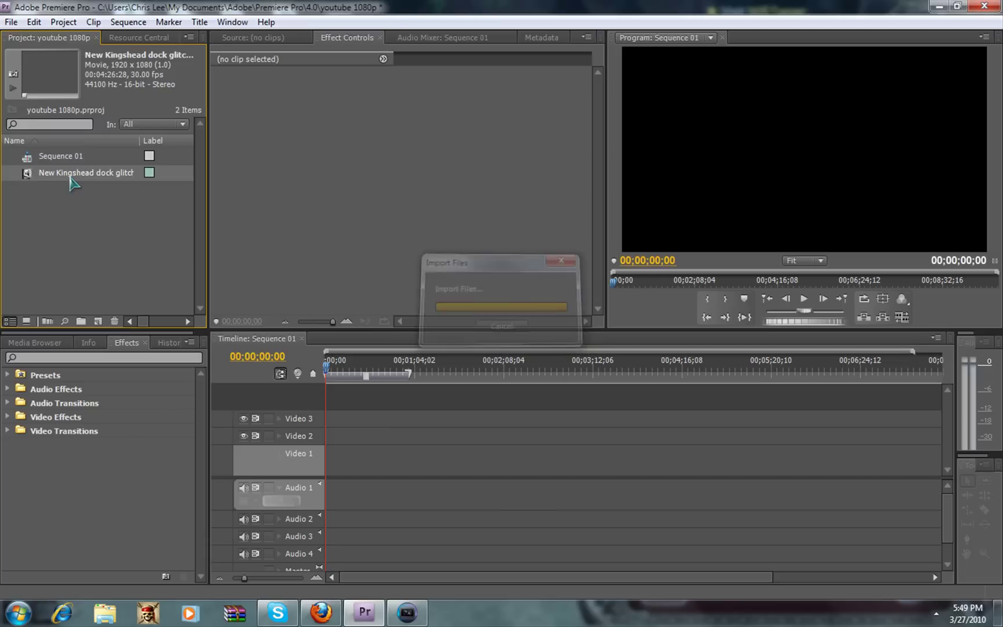
Place the New Kingshead dock glitch clip on Video 1 at the start of Sequence 01
{"action": "left_click", "coordinate": [71, 178]}
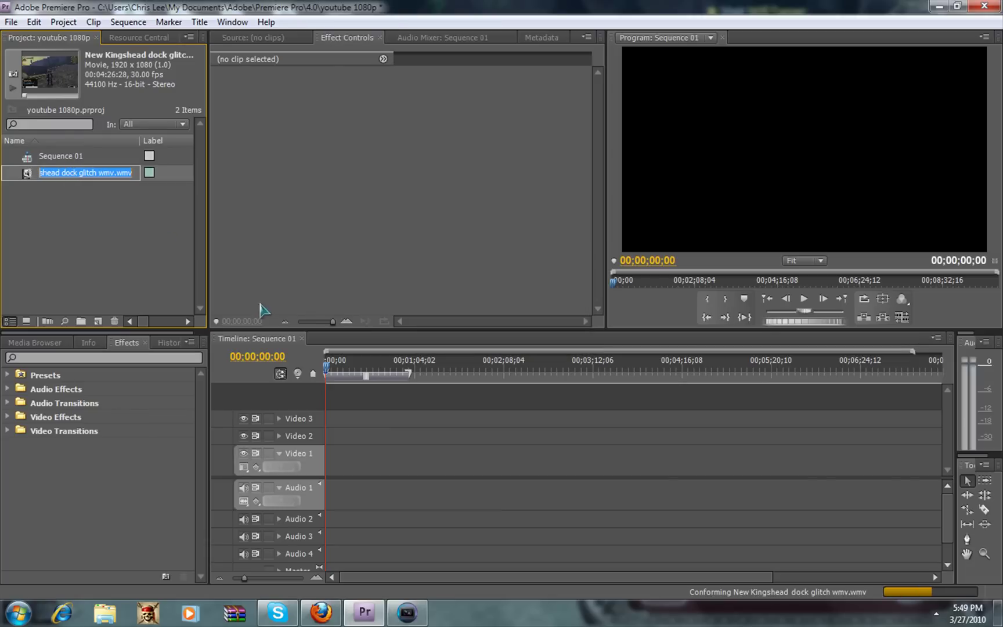
{"action": "left_click", "coordinate": [26, 177]}
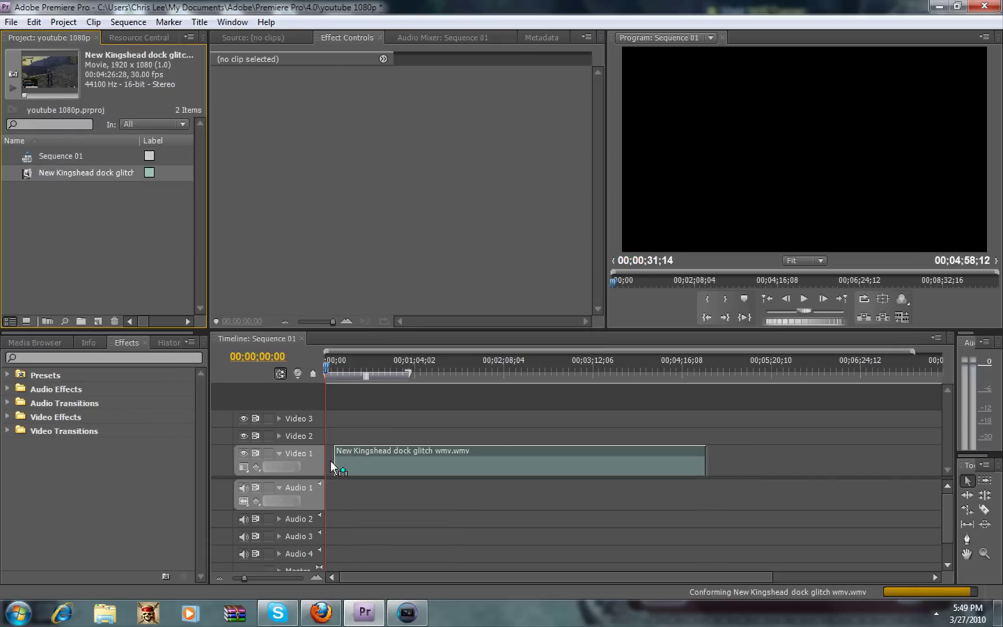
{"action": "left_click_drag", "start_coordinate": [211, 374], "coordinate": [353, 453]}
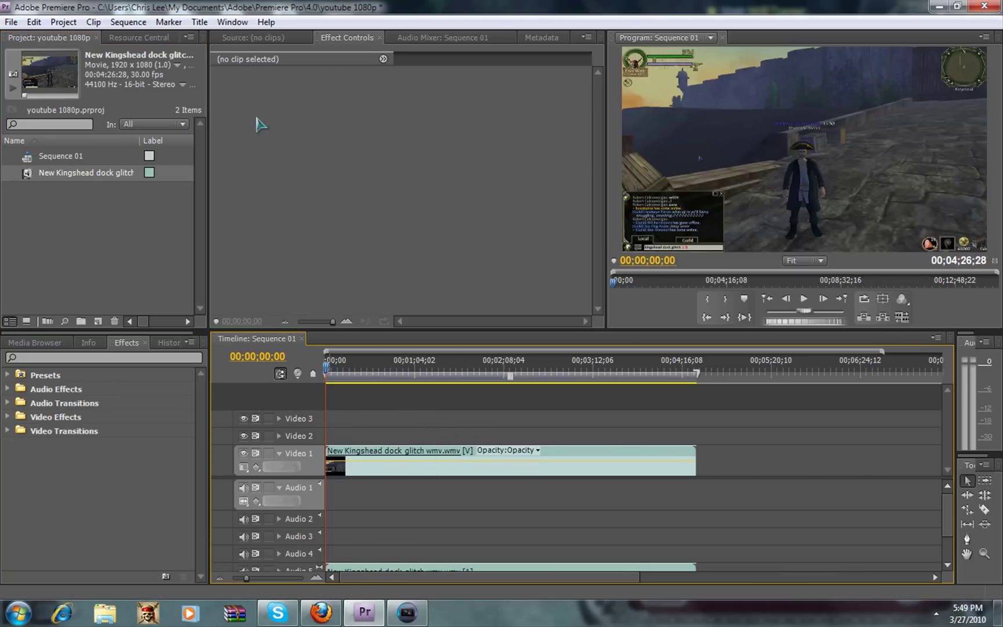
{"action": "left_click", "coordinate": [11, 22]}
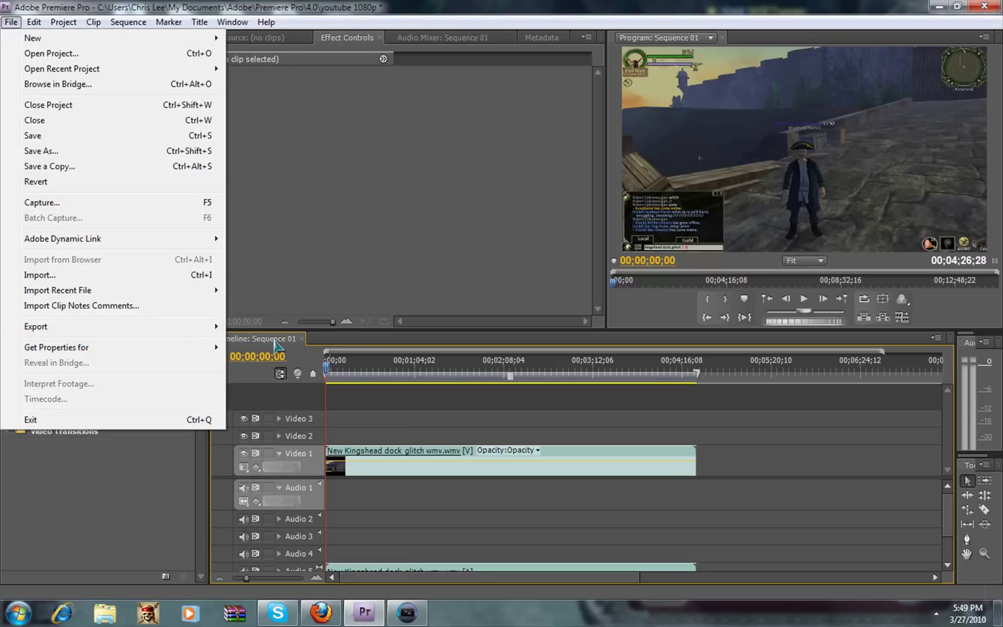
{"action": "mouse_move", "coordinate": [36, 326]}
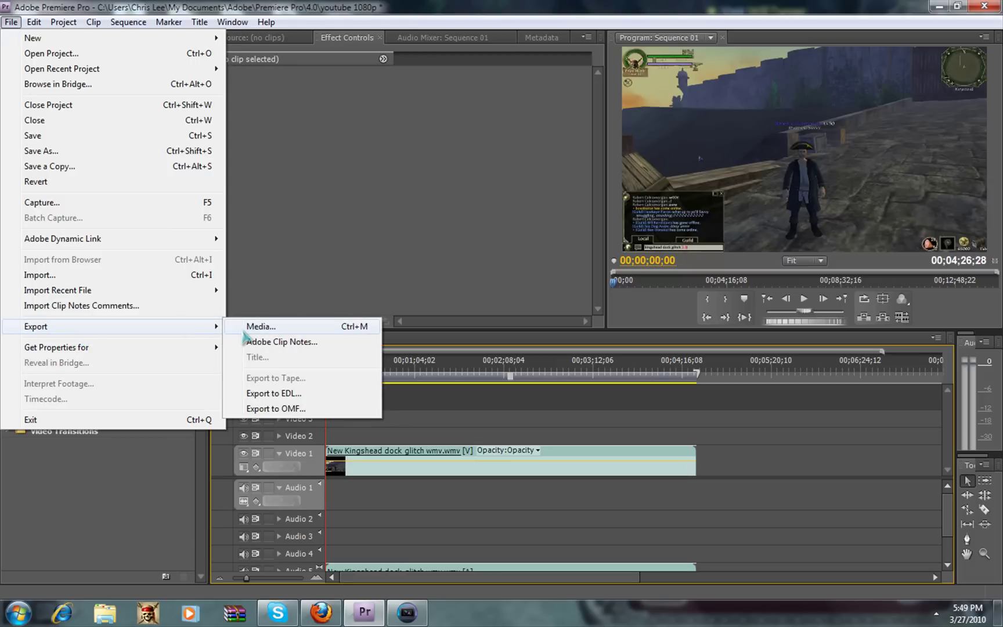
Set up a media export of Sequence 01 using H.264 format at 30 fps
{"action": "left_click", "coordinate": [243, 330]}
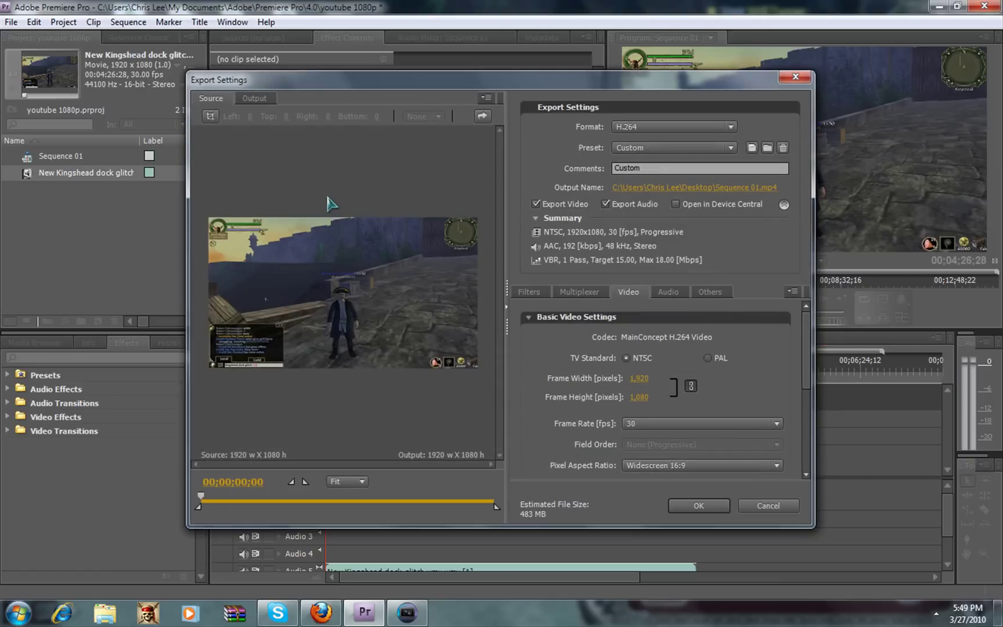
{"action": "left_click", "coordinate": [701, 126]}
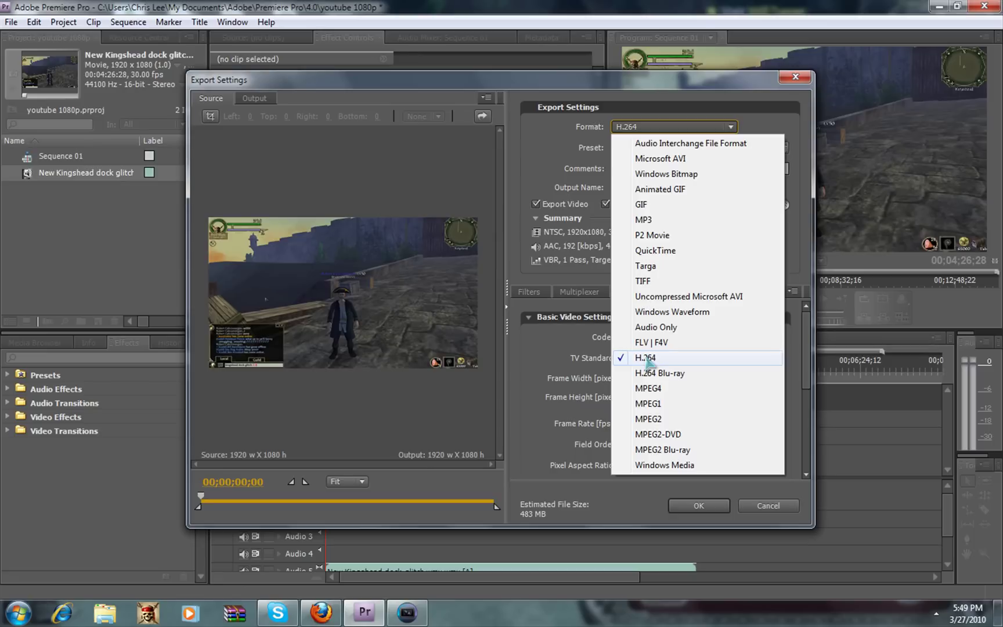
{"action": "left_click", "coordinate": [647, 358]}
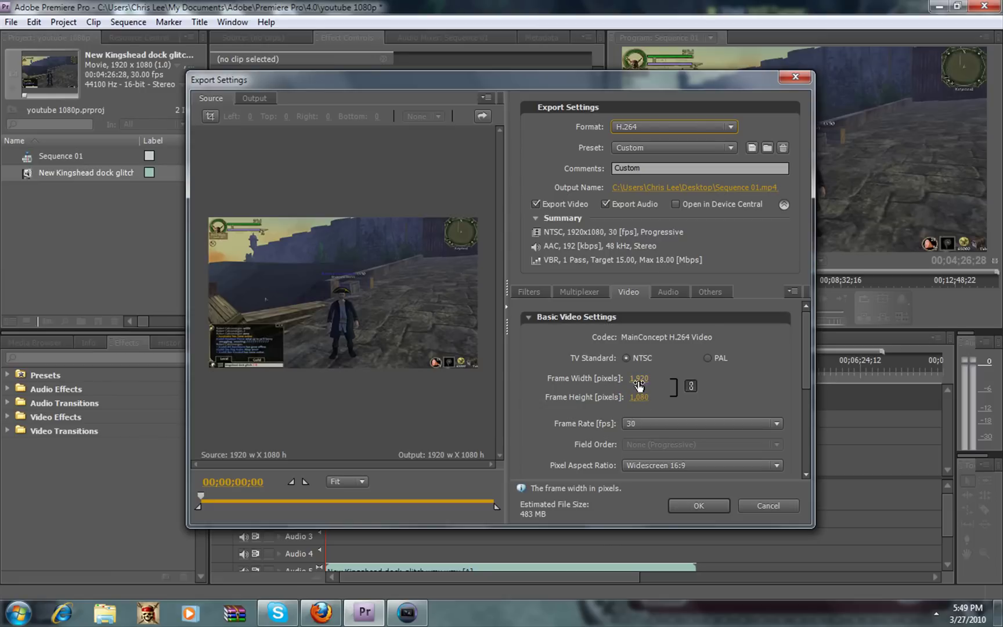
{"action": "left_click", "coordinate": [642, 427]}
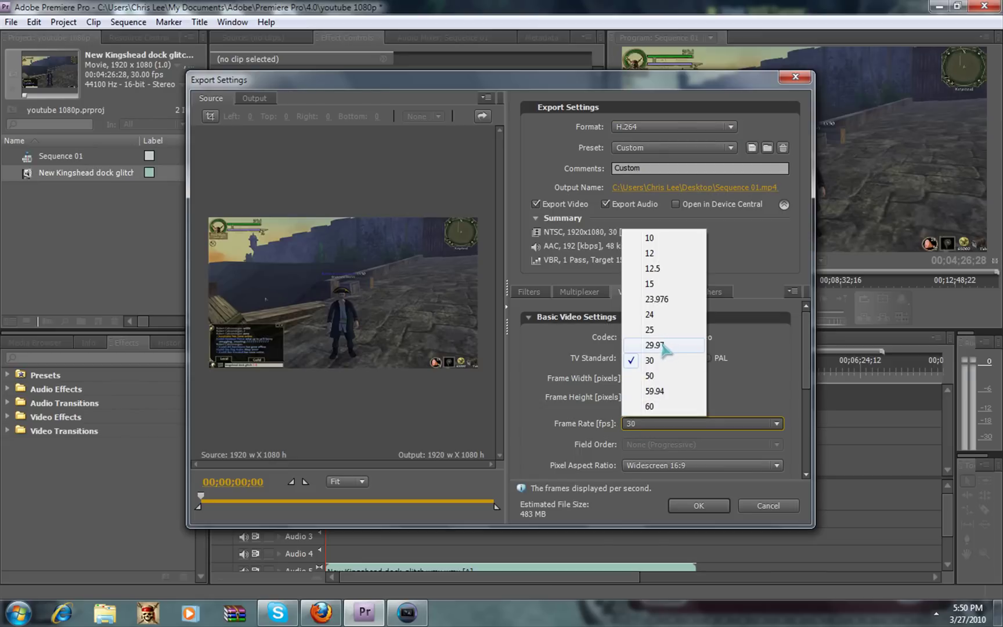
{"action": "left_click", "coordinate": [650, 360]}
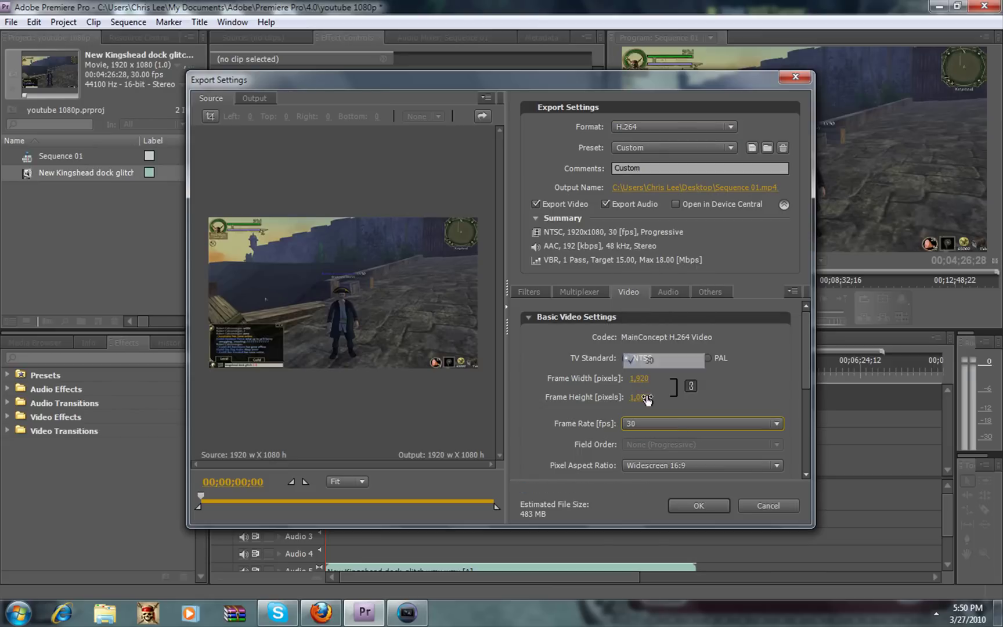
Keep the widescreen 16:9 pixel aspect ratio and review the VBR 15/18 Mbps bitrate
{"action": "scroll", "coordinate": [801, 414], "scroll_direction": "down", "scroll_amount": 3}
{"action": "scroll", "coordinate": [801, 413], "scroll_direction": "down", "scroll_amount": 1}
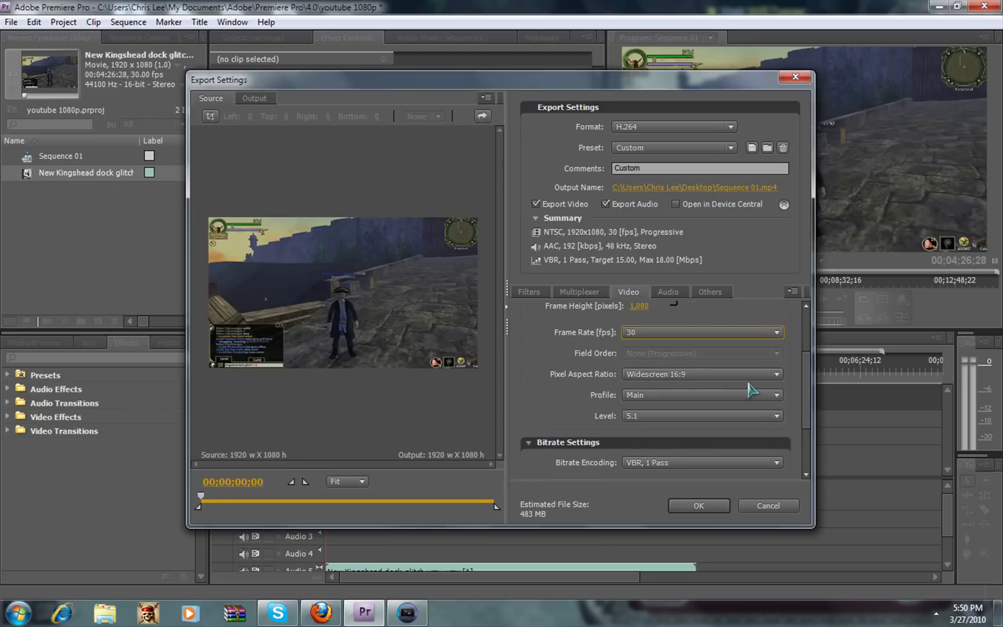
{"action": "left_click", "coordinate": [729, 374]}
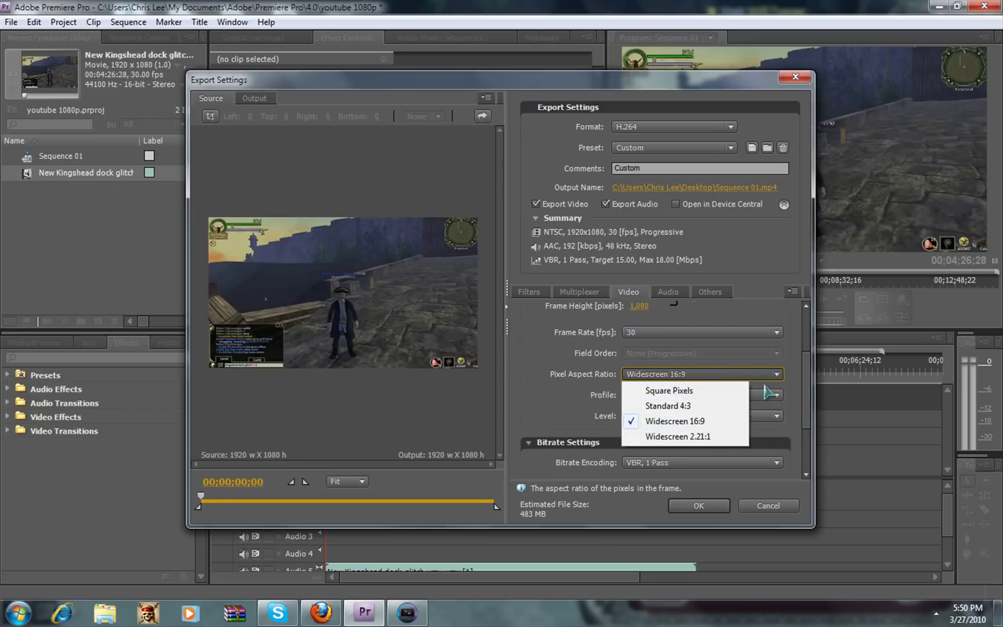
{"action": "left_click", "coordinate": [792, 387]}
{"action": "scroll", "coordinate": [800, 395], "scroll_direction": "down", "scroll_amount": 3}
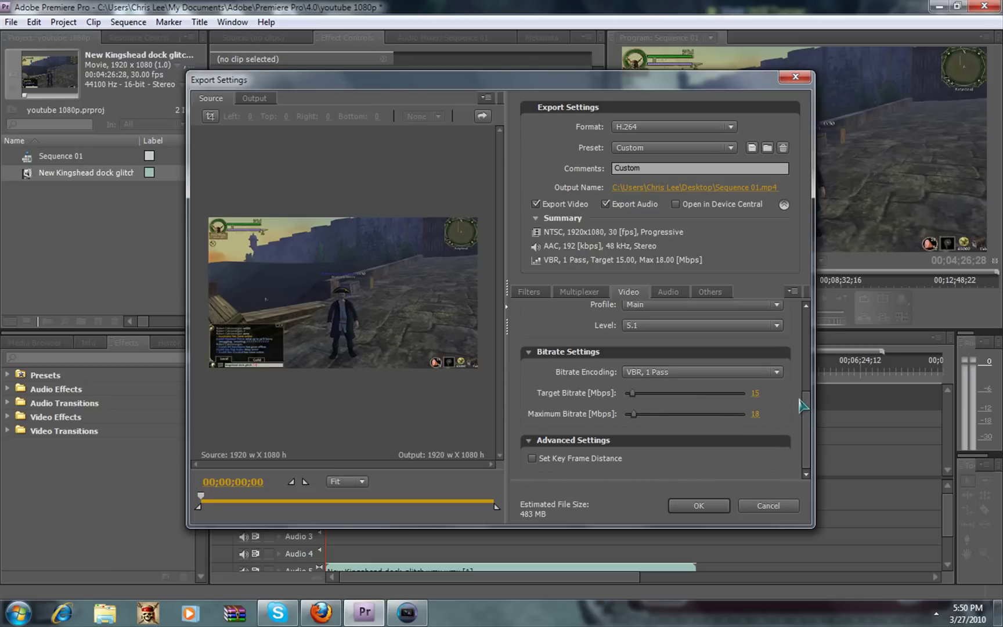
{"action": "scroll", "coordinate": [802, 405], "scroll_direction": "up", "scroll_amount": 1}
Review the AAC 192 kbps audio export settings
{"action": "scroll", "coordinate": [802, 405], "scroll_direction": "up", "scroll_amount": 1}
{"action": "left_click", "coordinate": [668, 292]}
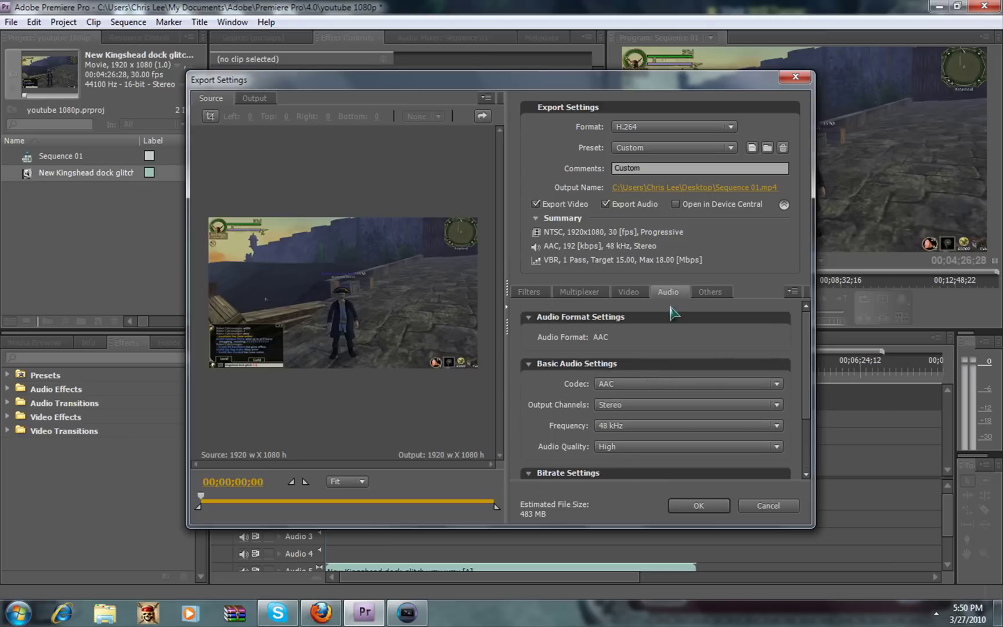
{"action": "scroll", "coordinate": [789, 421], "scroll_direction": "down", "scroll_amount": 1}
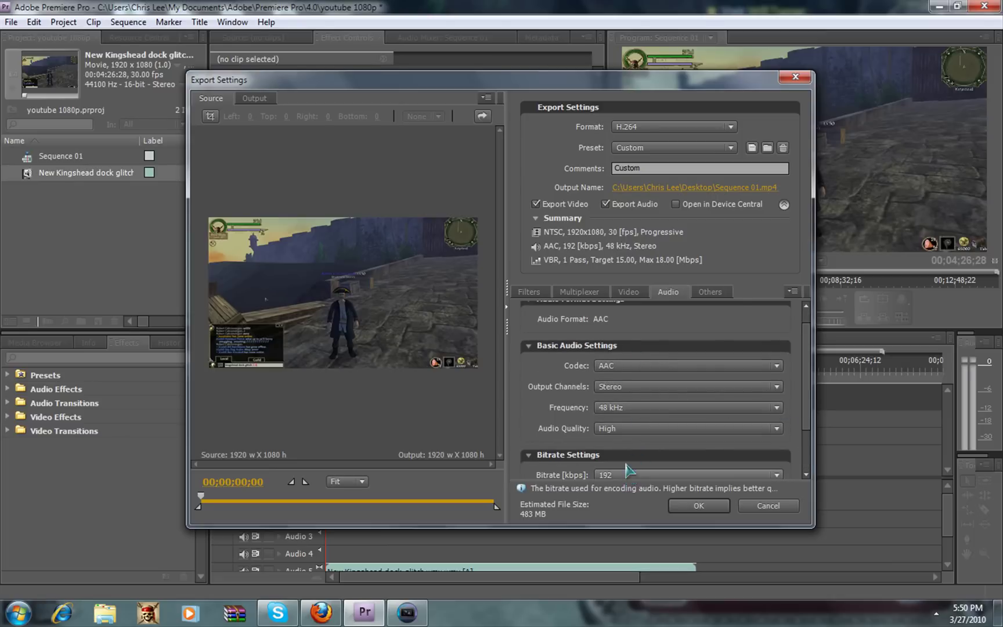
{"action": "scroll", "coordinate": [809, 406], "scroll_direction": "down", "scroll_amount": 3}
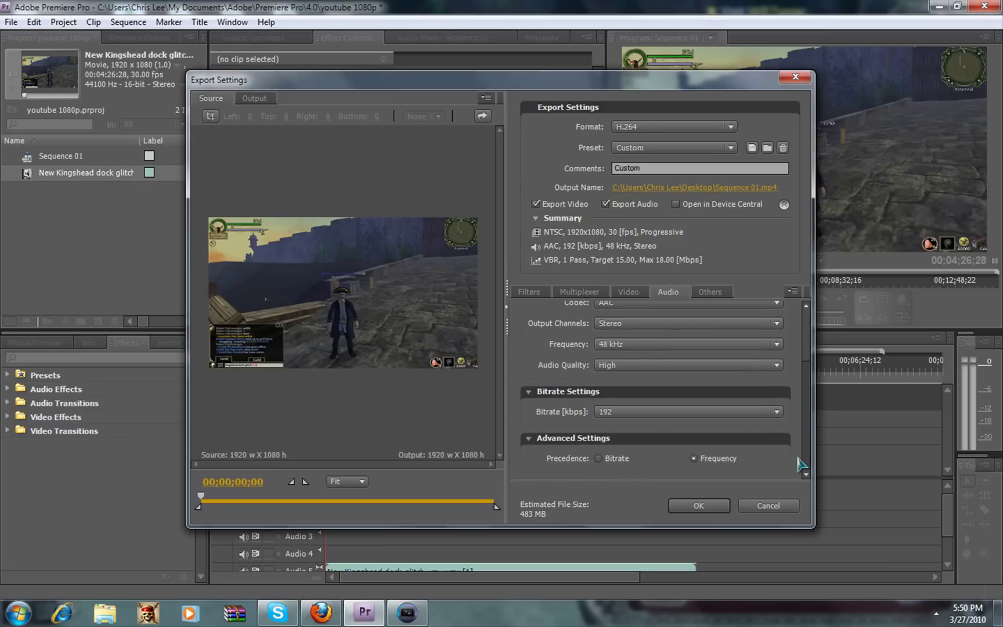
Name the output youtube 1080p.mp4 on the Desktop and confirm the export settings
{"action": "left_click", "coordinate": [679, 186]}
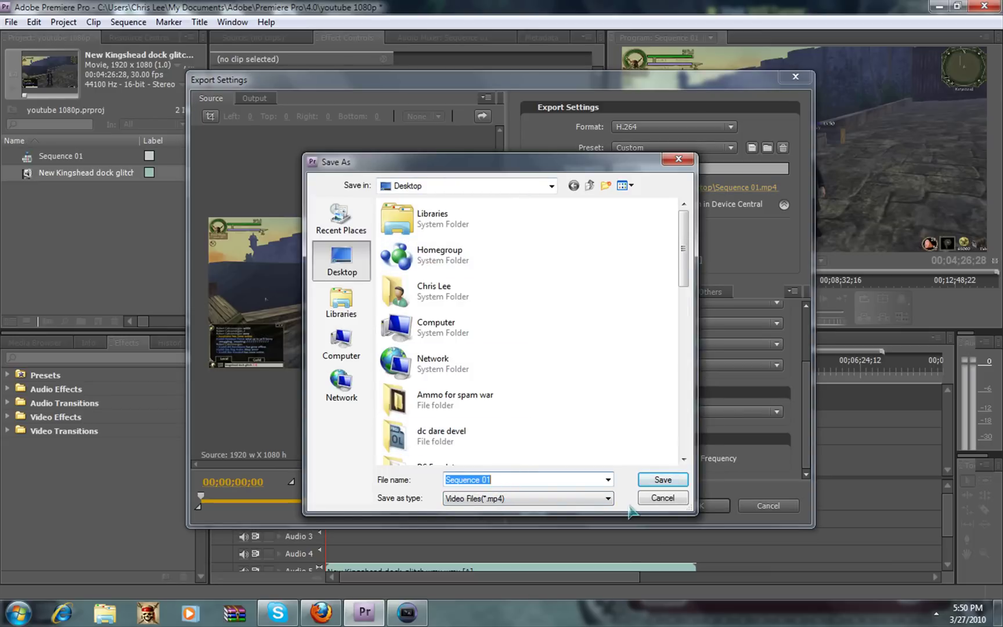
{"action": "type", "text": "utube 1080p"}
{"action": "key", "text": "Return"}
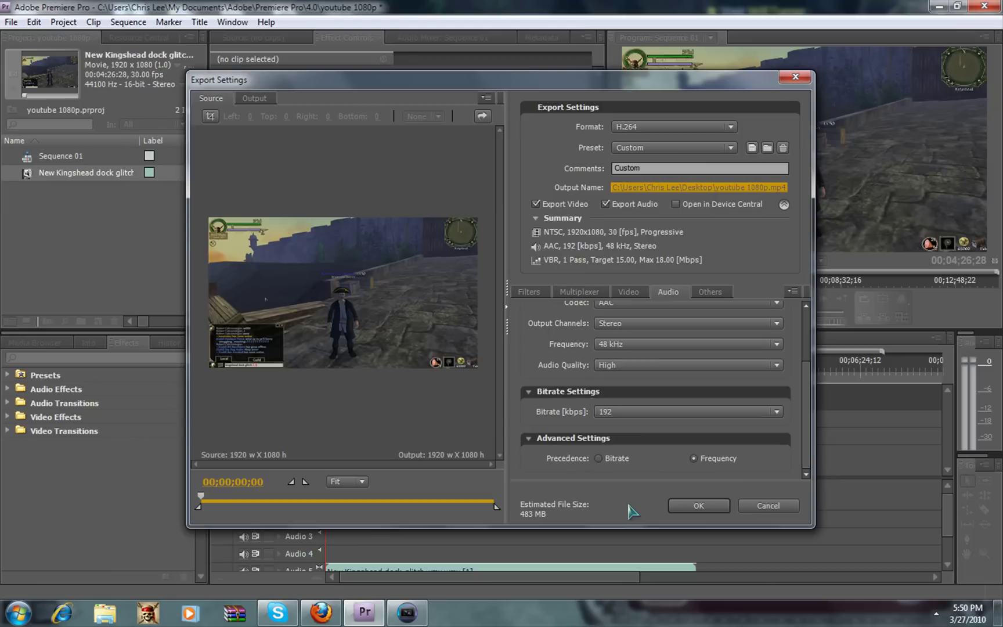
{"action": "left_click", "coordinate": [688, 506]}
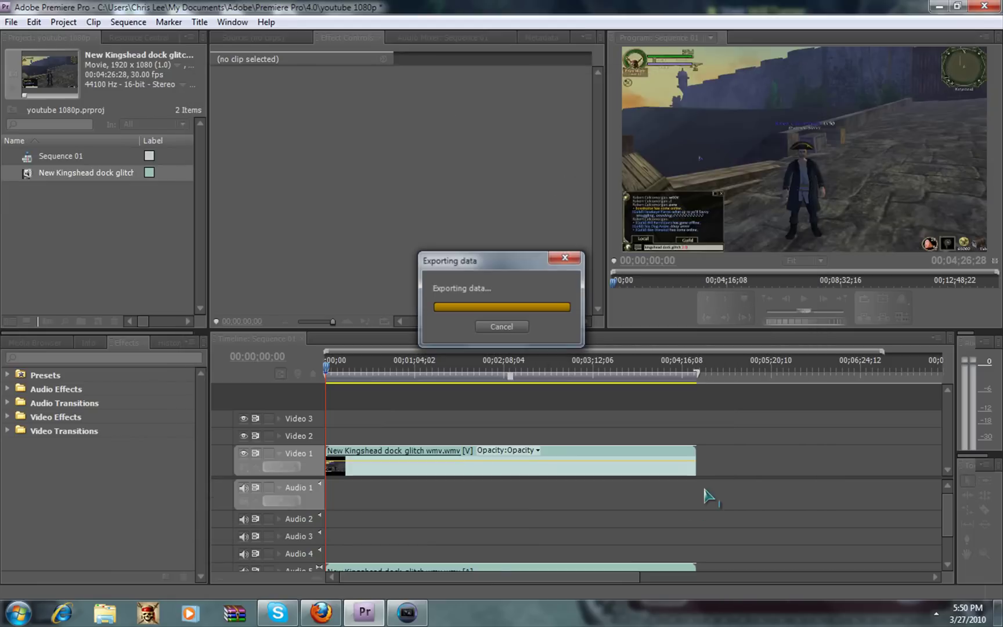
Minimize Premiere to show Media Encoder's two waiting H.264 jobs, then bring up the screen recorder's tray options
{"action": "left_click", "coordinate": [937, 7]}
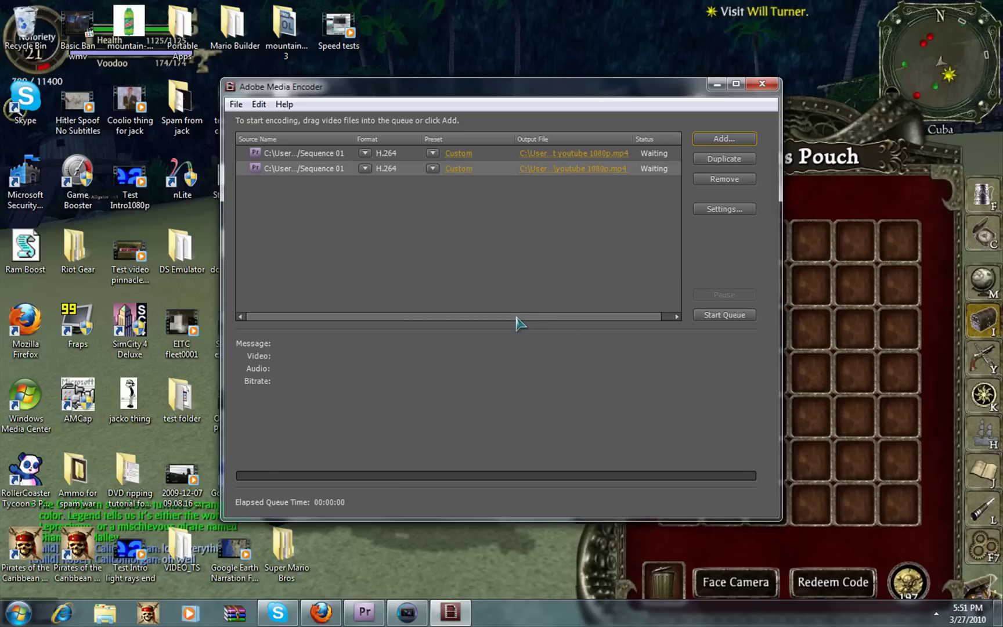
{"action": "left_click_drag", "start_coordinate": [515, 324], "coordinate": [439, 323]}
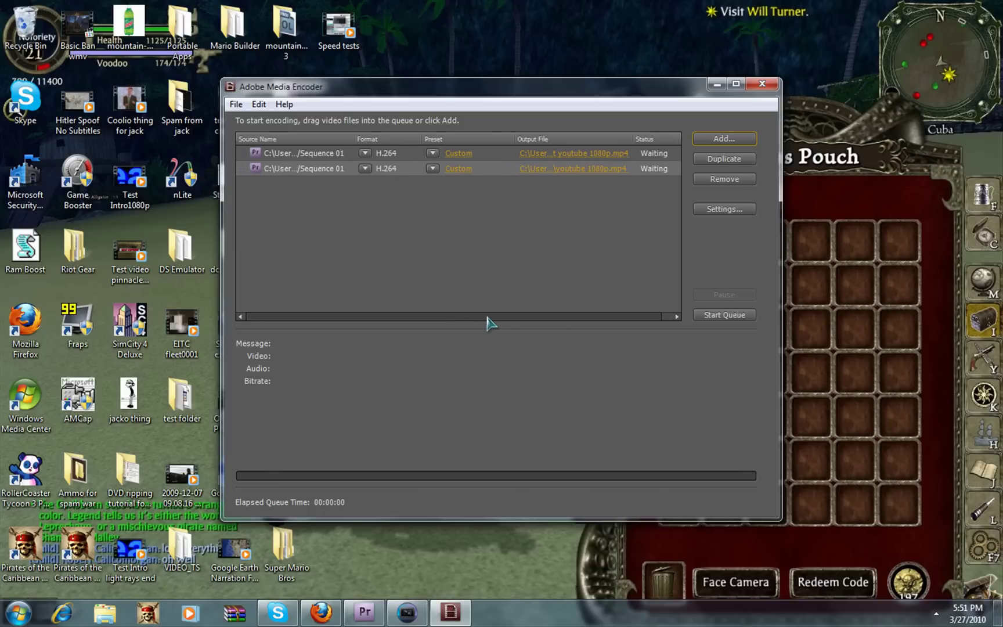
{"action": "left_click", "coordinate": [934, 614]}
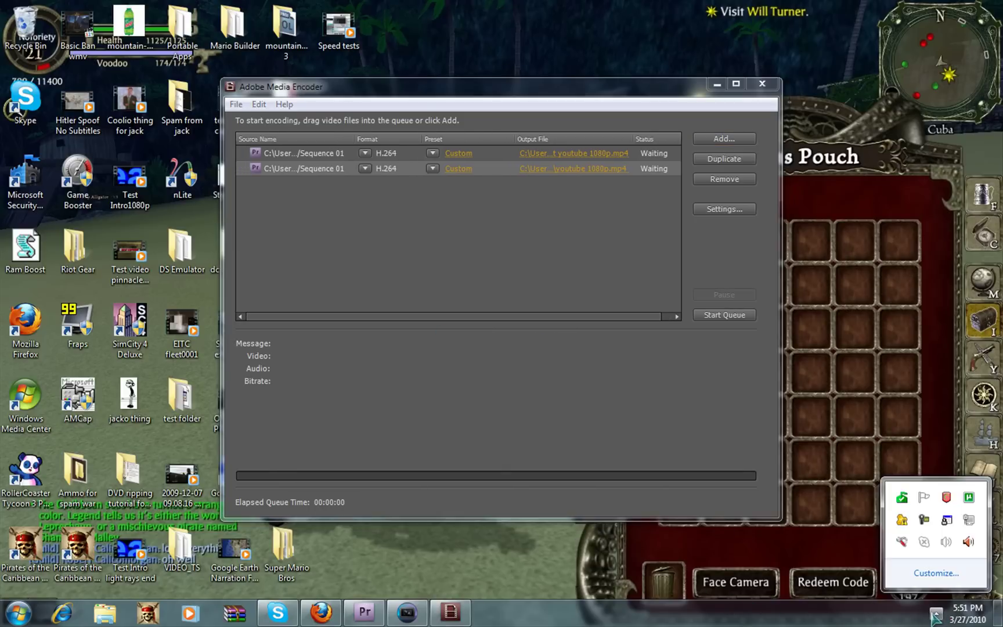
{"action": "right_click", "coordinate": [923, 520]}
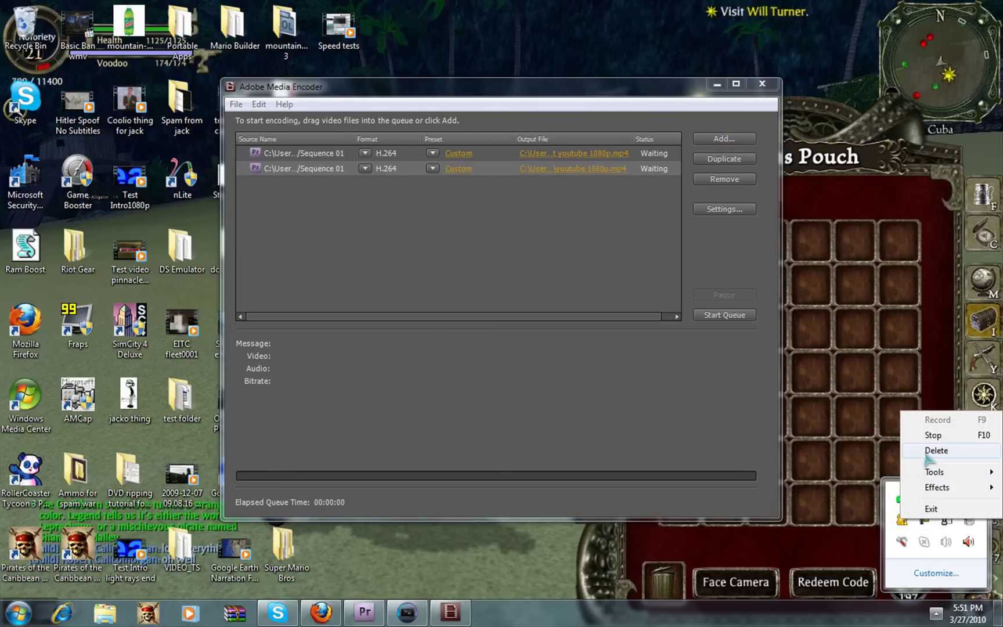